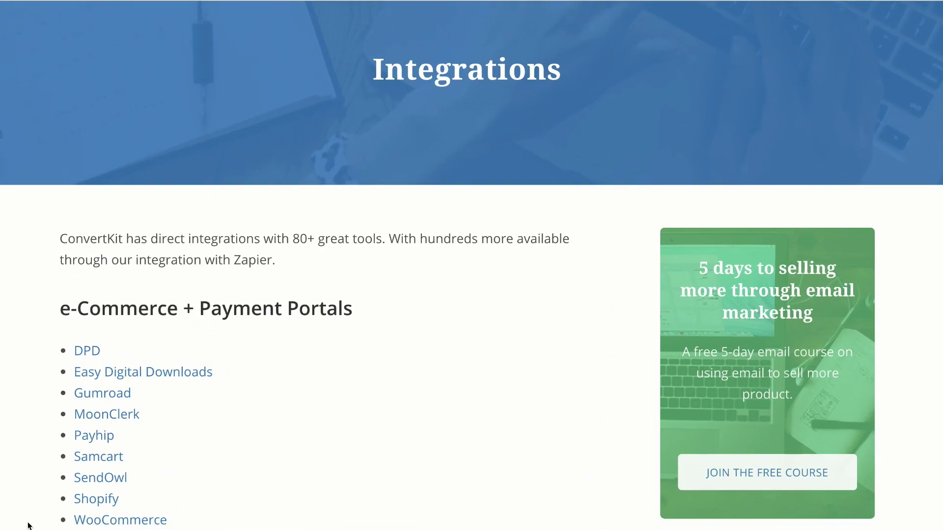
Review the full list of ConvertKit integrations by category, from e-commerce and payment portals down to Zapier
{"action": "scroll", "coordinate": [28, 525], "scroll_direction": "down", "scroll_amount": 1}
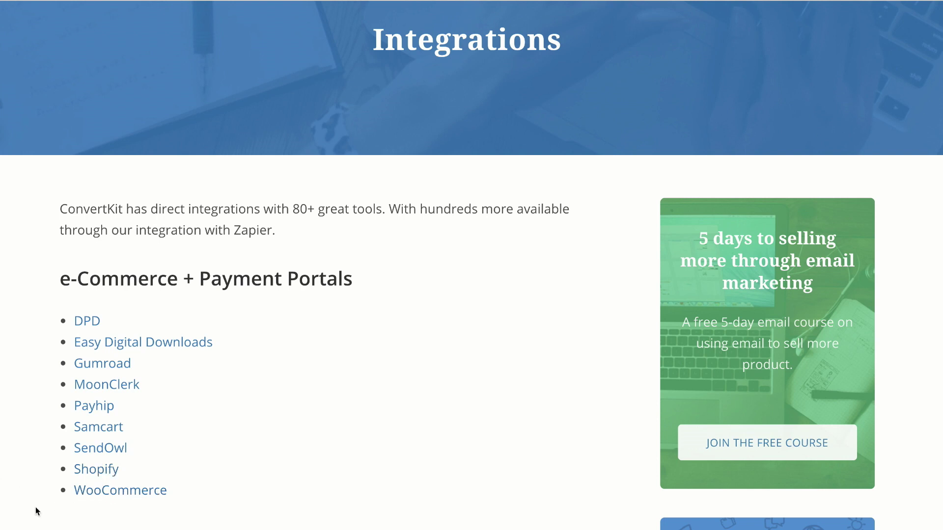
{"action": "scroll", "coordinate": [32, 518], "scroll_direction": "down", "scroll_amount": 5}
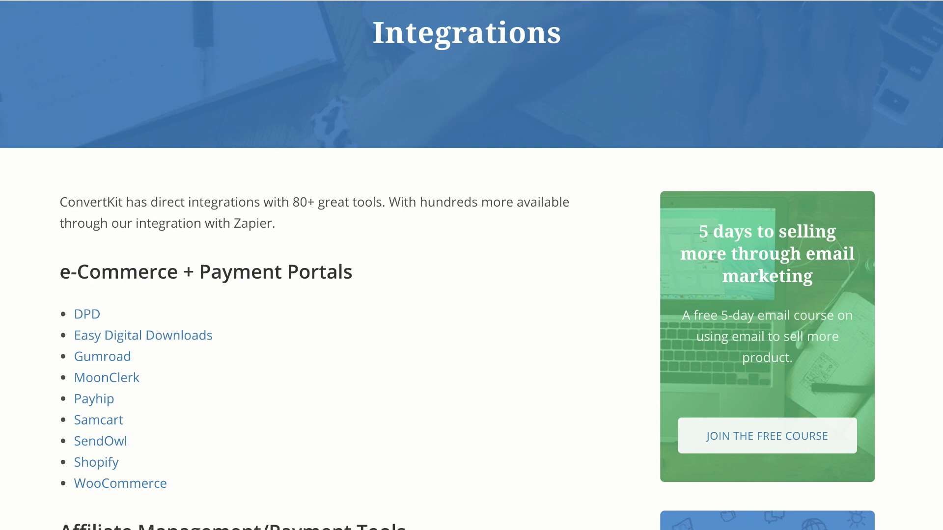
{"action": "scroll", "coordinate": [49, 423], "scroll_direction": "down", "scroll_amount": 2}
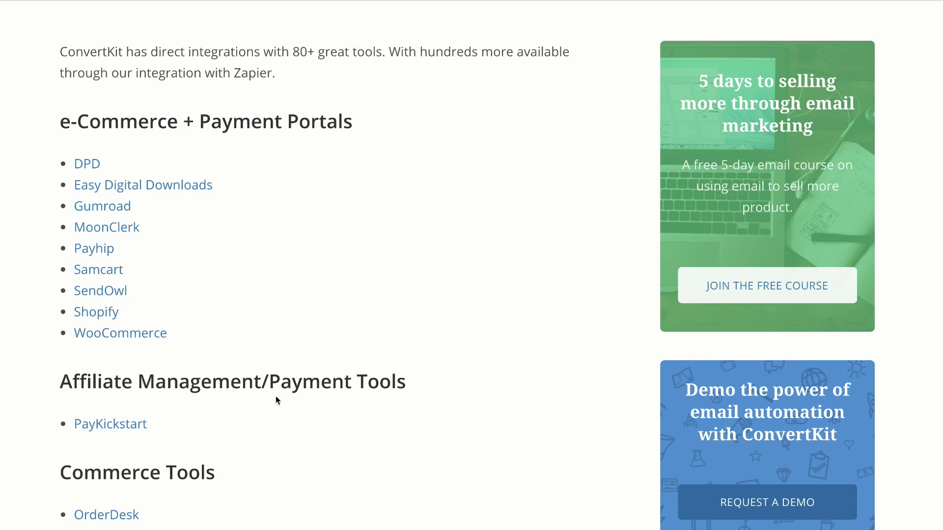
{"action": "scroll", "coordinate": [467, 276], "scroll_direction": "down", "scroll_amount": 5}
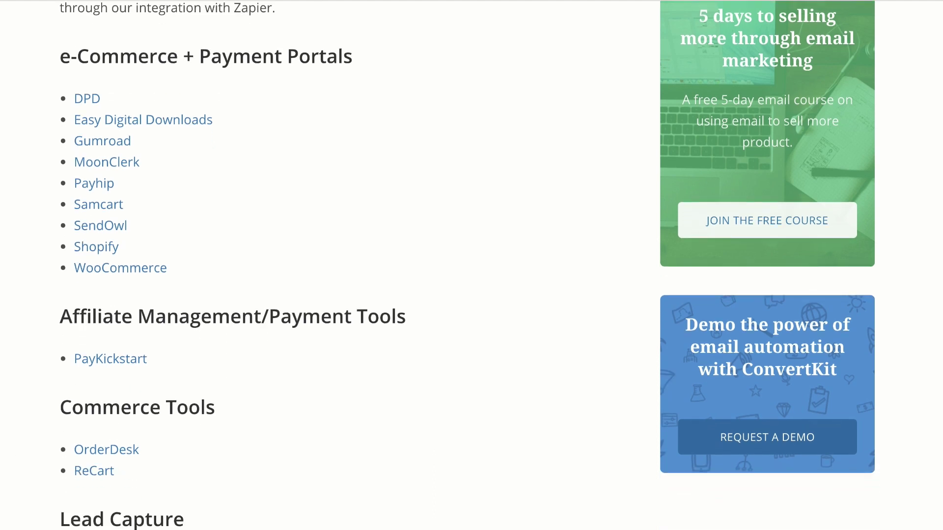
{"action": "scroll", "coordinate": [467, 276], "scroll_direction": "down", "scroll_amount": 3}
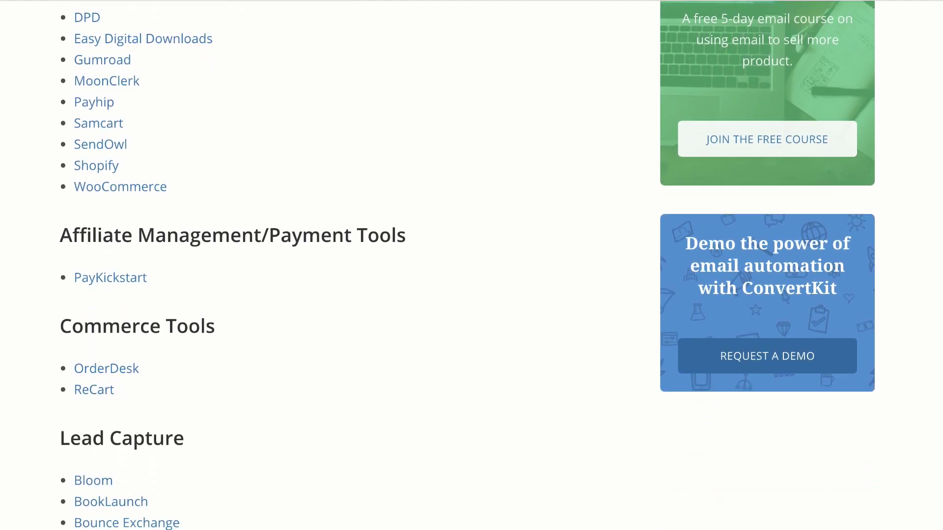
{"action": "scroll", "coordinate": [2, 437], "scroll_direction": "down", "scroll_amount": 8}
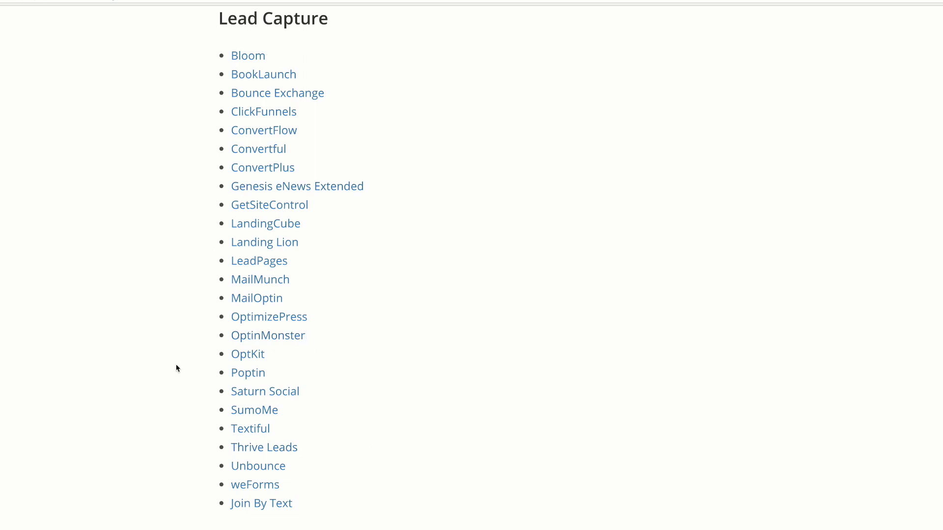
{"action": "scroll", "coordinate": [180, 379], "scroll_direction": "down", "scroll_amount": 8}
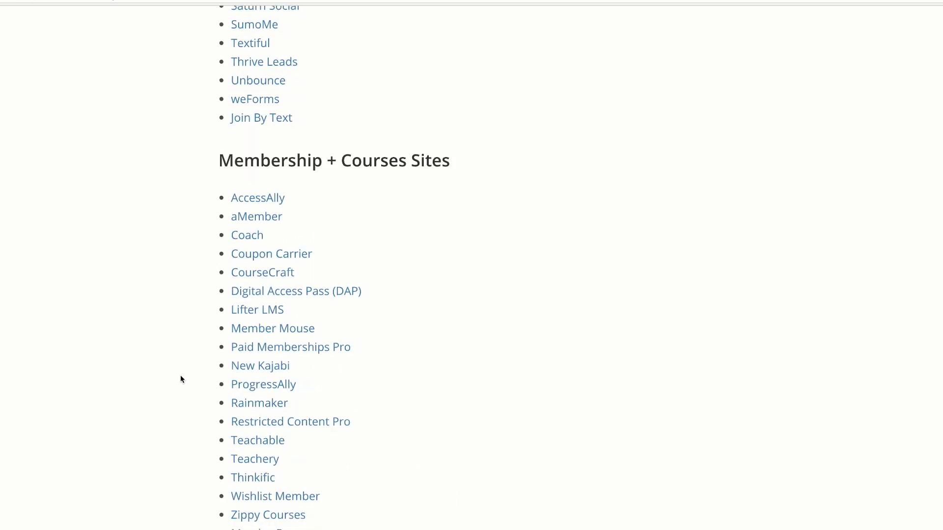
{"action": "scroll", "coordinate": [181, 379], "scroll_direction": "down", "scroll_amount": 1}
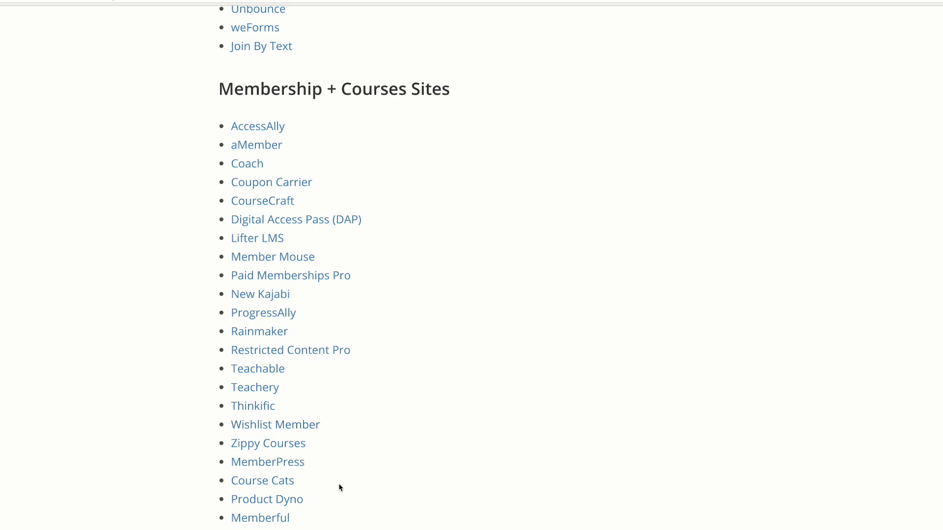
{"action": "scroll", "coordinate": [339, 488], "scroll_direction": "down", "scroll_amount": 3}
{"action": "scroll", "coordinate": [335, 264], "scroll_direction": "down", "scroll_amount": 2}
{"action": "scroll", "coordinate": [334, 266], "scroll_direction": "down", "scroll_amount": 2}
{"action": "scroll", "coordinate": [270, 345], "scroll_direction": "down", "scroll_amount": 1}
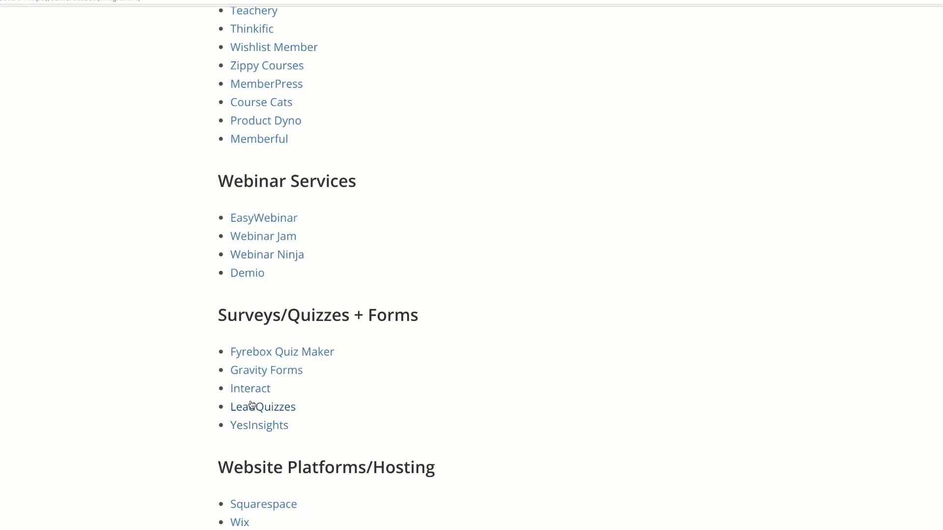
{"action": "scroll", "coordinate": [403, 506], "scroll_direction": "down", "scroll_amount": 5}
{"action": "scroll", "coordinate": [401, 500], "scroll_direction": "down", "scroll_amount": 6}
{"action": "scroll", "coordinate": [382, 465], "scroll_direction": "down", "scroll_amount": 3}
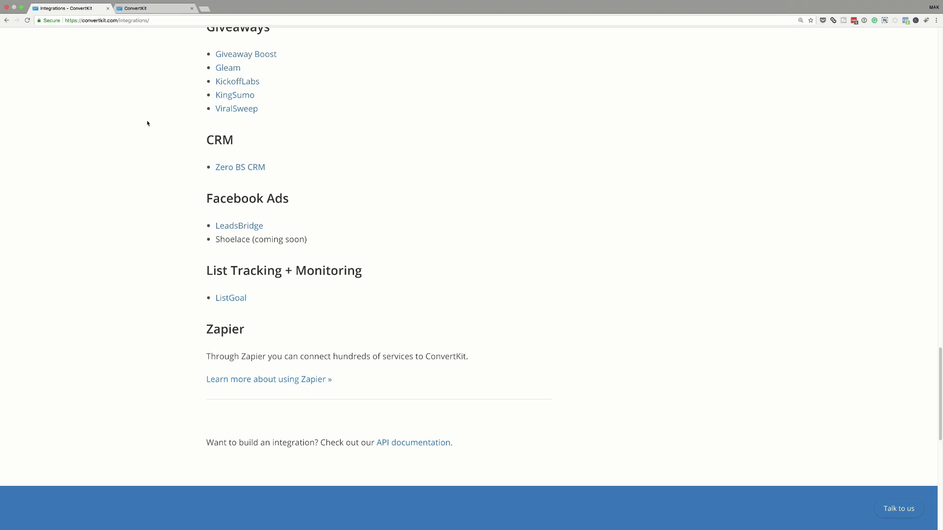
Switch to the ConvertKit account dashboard and create a new embeddable form with the minimal style
{"action": "left_click", "coordinate": [153, 9]}
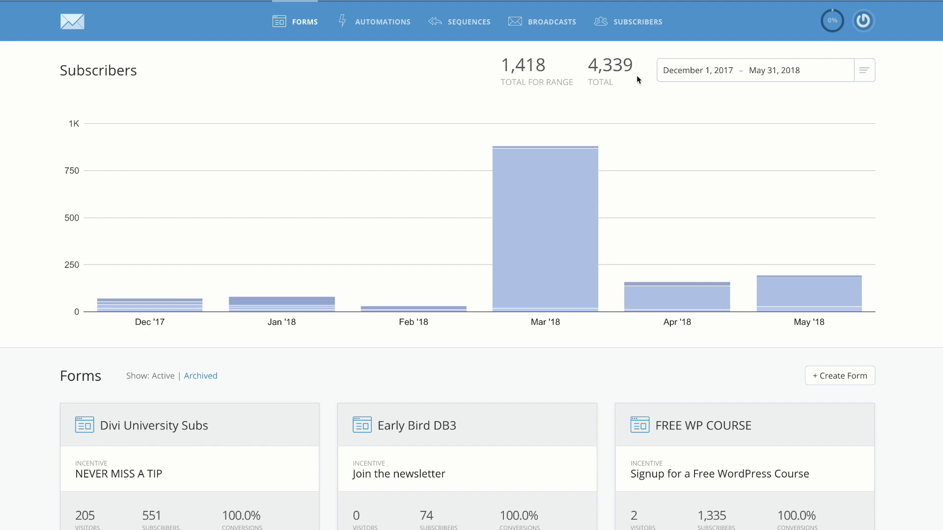
{"action": "scroll", "coordinate": [220, 239], "scroll_direction": "down", "scroll_amount": 4}
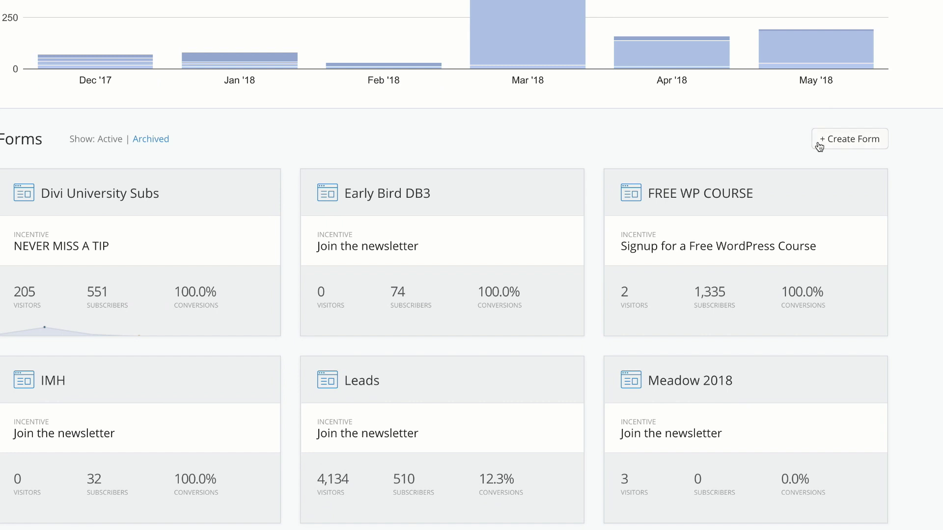
{"action": "left_click", "coordinate": [845, 143]}
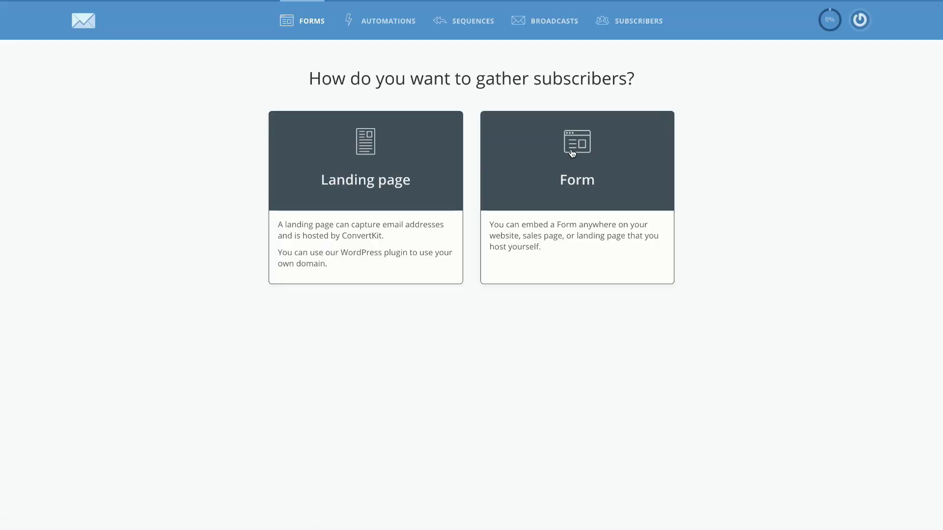
{"action": "left_click", "coordinate": [570, 155]}
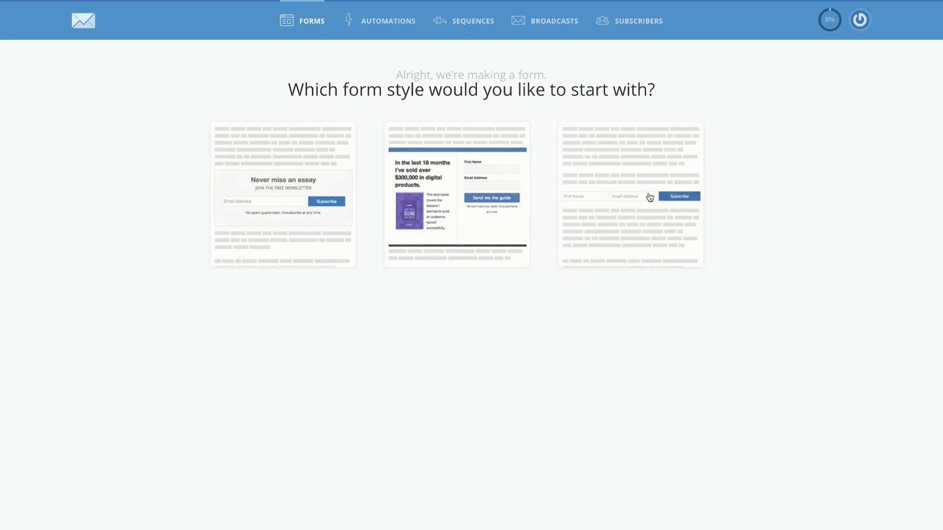
{"action": "left_click", "coordinate": [274, 219]}
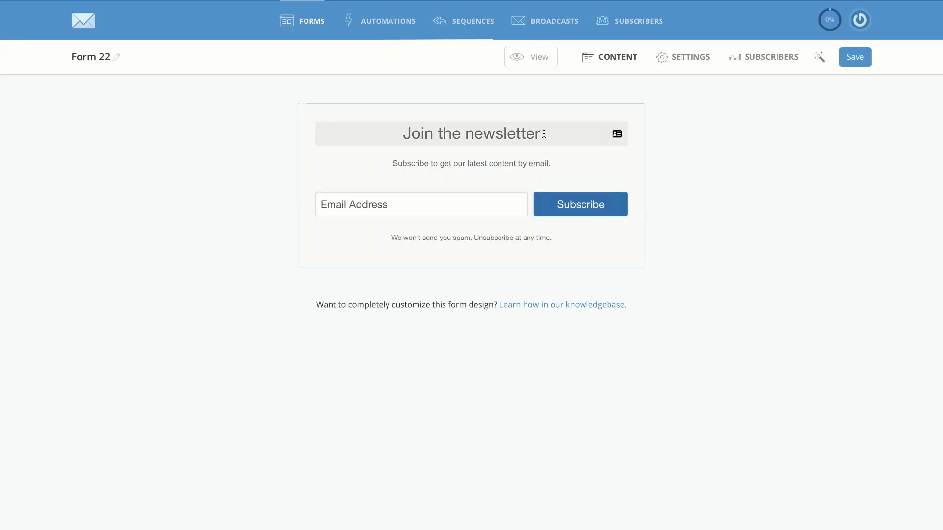
Replace the form's heading with "Download FREE Ebook" and select the description text beneath it
{"action": "left_click", "coordinate": [544, 134]}
{"action": "left_click_drag", "start_coordinate": [542, 134], "coordinate": [392, 131]}
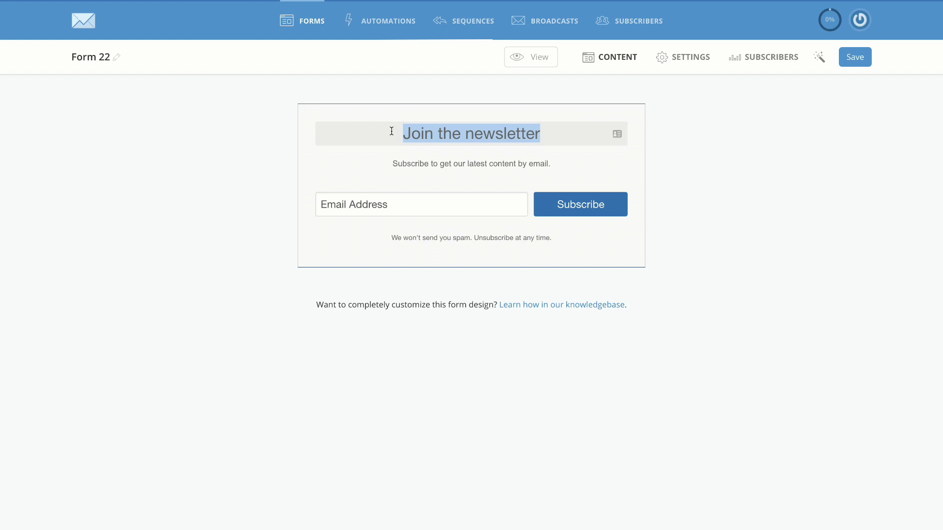
{"action": "left_click", "coordinate": [478, 133]}
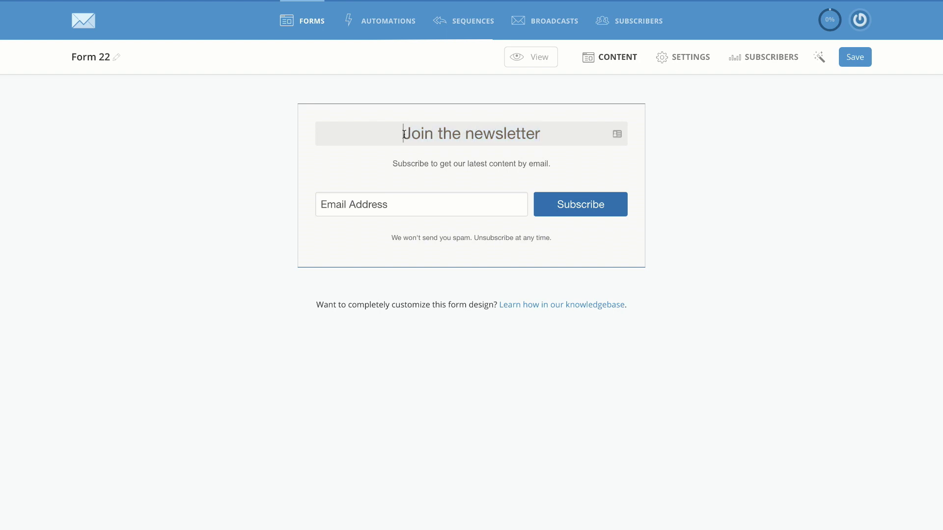
{"action": "left_click_drag", "start_coordinate": [404, 134], "coordinate": [571, 135]}
{"action": "type", "text": "Download "}
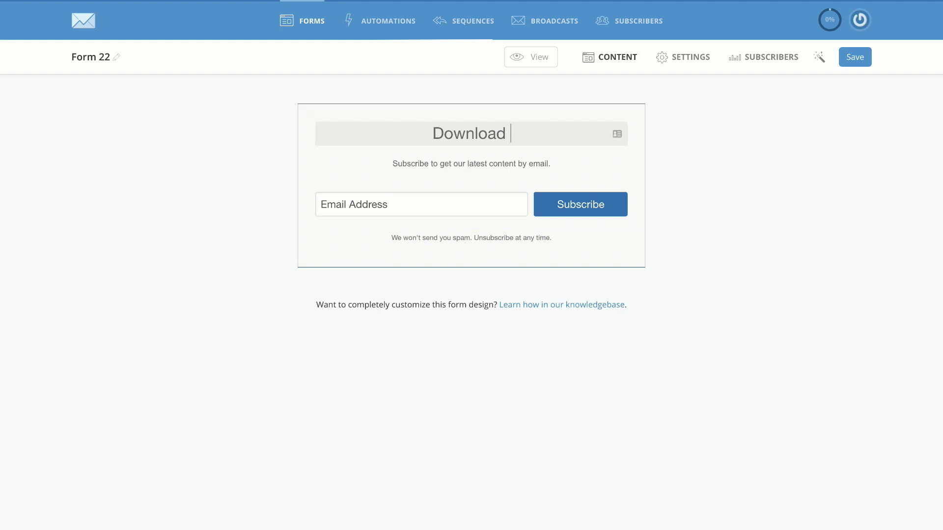
{"action": "type", "text": "FREE Ebook"}
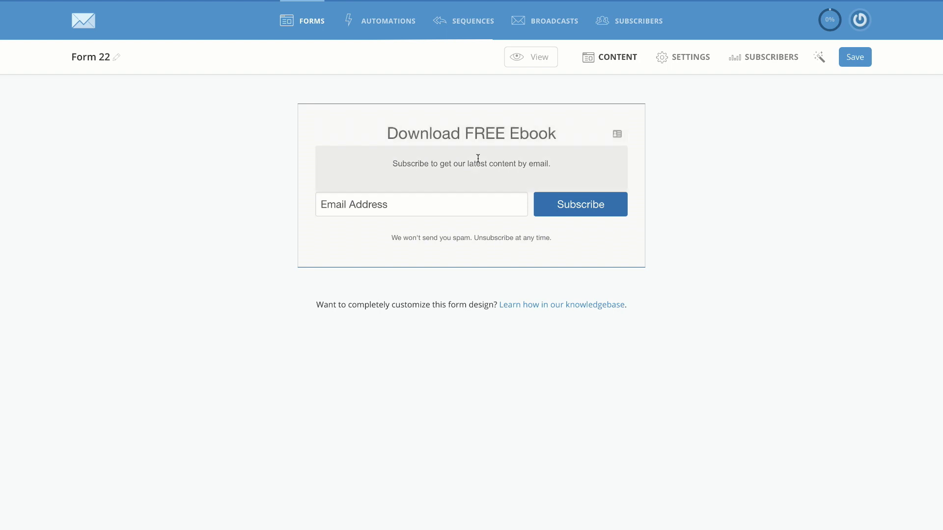
{"action": "left_click", "coordinate": [419, 164]}
{"action": "left_click_drag", "start_coordinate": [390, 164], "coordinate": [566, 164]}
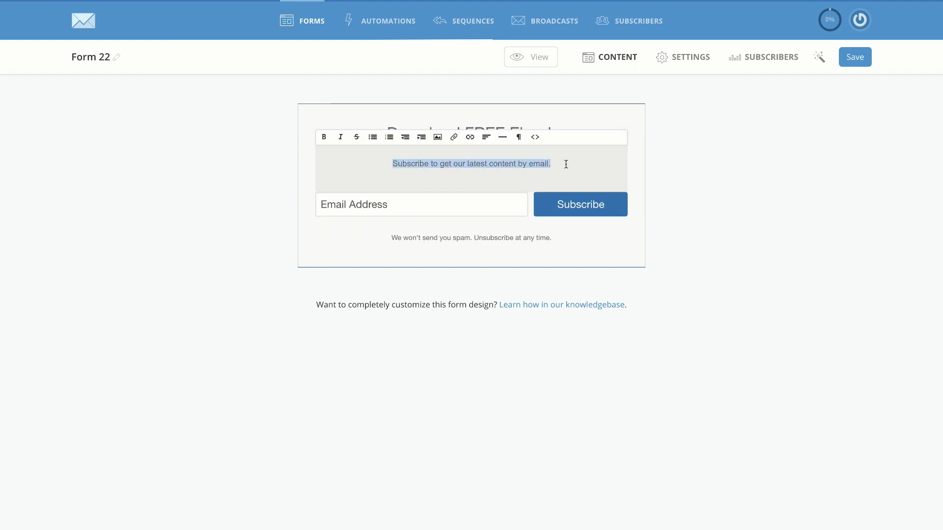
Rename the form as "Free Ebook"
{"action": "left_click", "coordinate": [117, 59]}
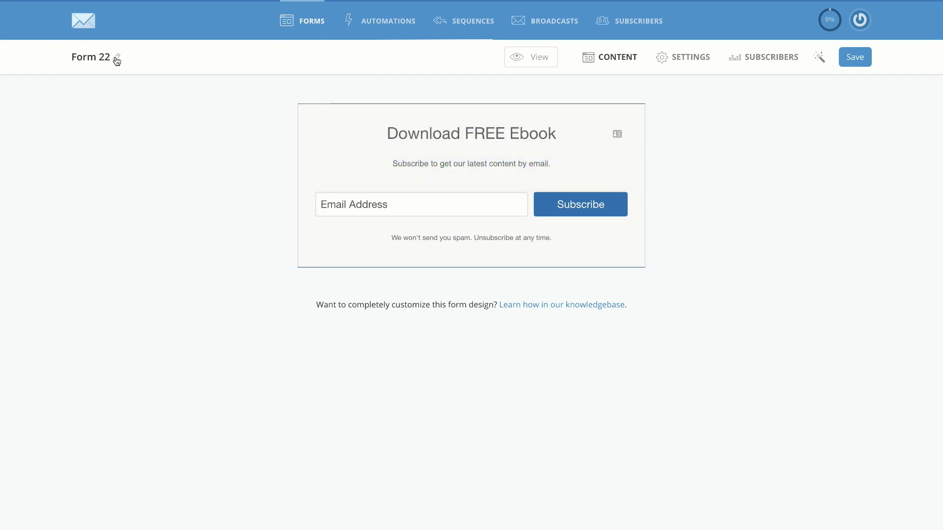
{"action": "left_click_drag", "start_coordinate": [111, 58], "coordinate": [87, 57]}
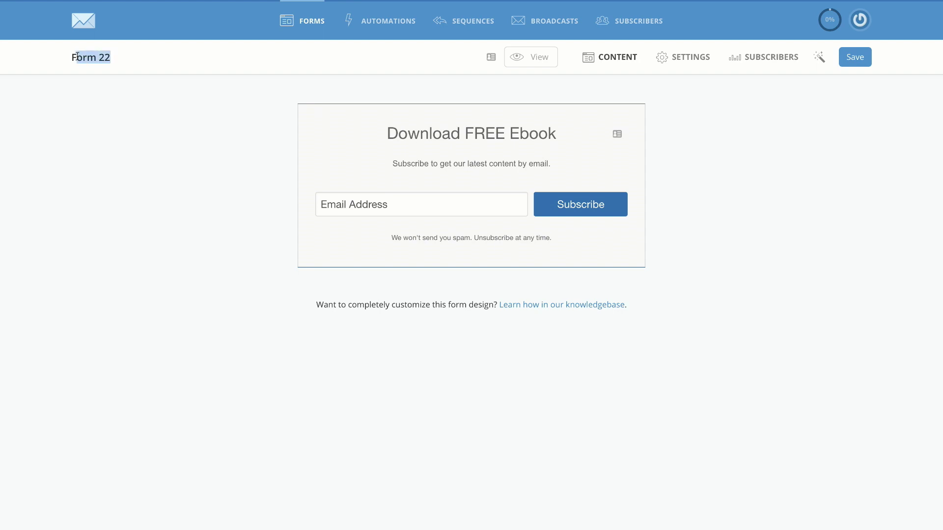
{"action": "type", "text": "Free Ebook"}
{"action": "key", "text": "Return"}
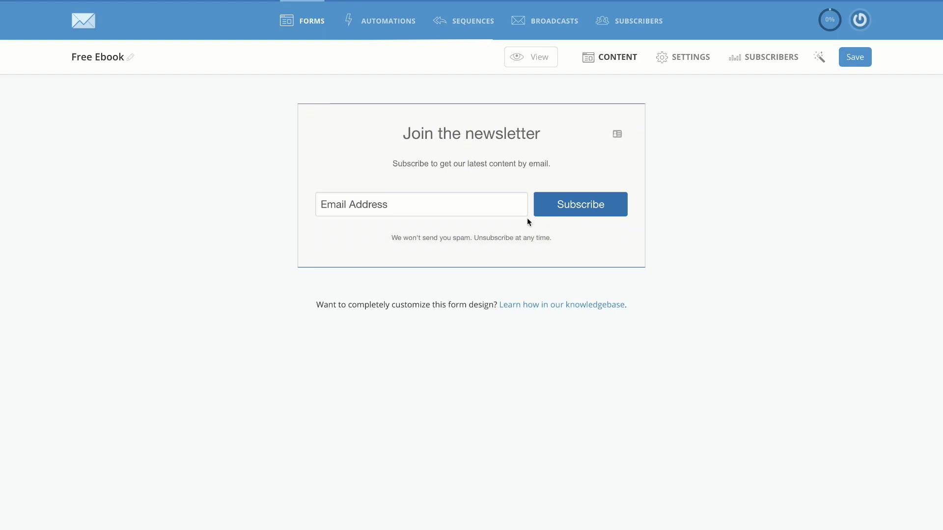
In the form's main settings, choose to redirect visitors to another page when they subscribe
{"action": "left_click", "coordinate": [692, 57]}
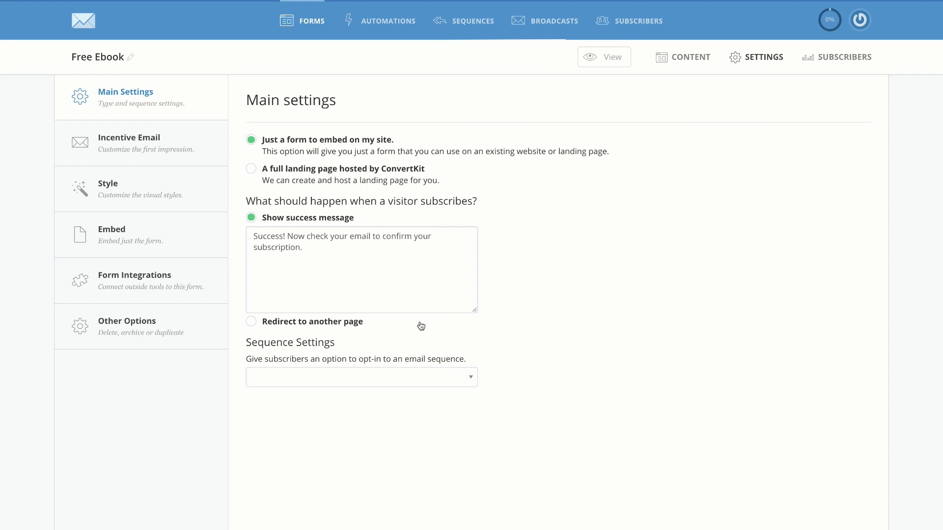
{"action": "left_click_drag", "start_coordinate": [254, 237], "coordinate": [319, 248]}
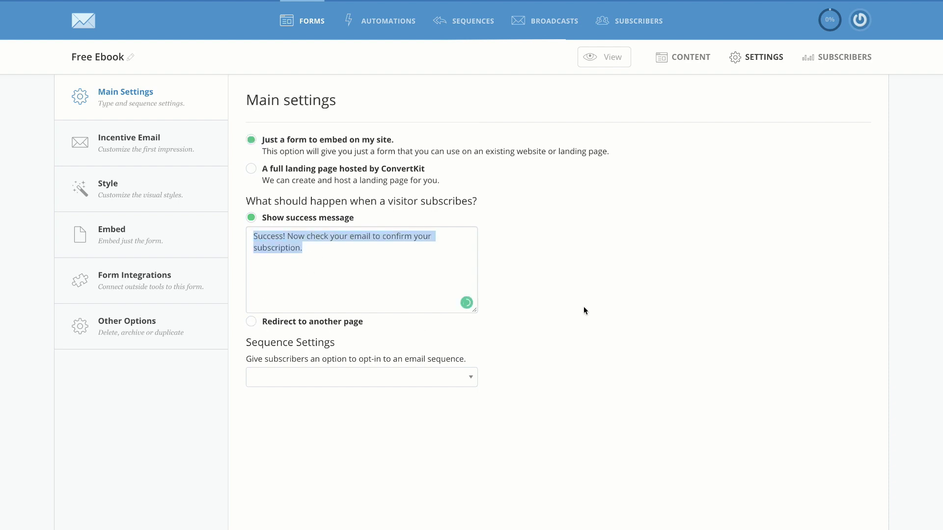
{"action": "left_click", "coordinate": [252, 323]}
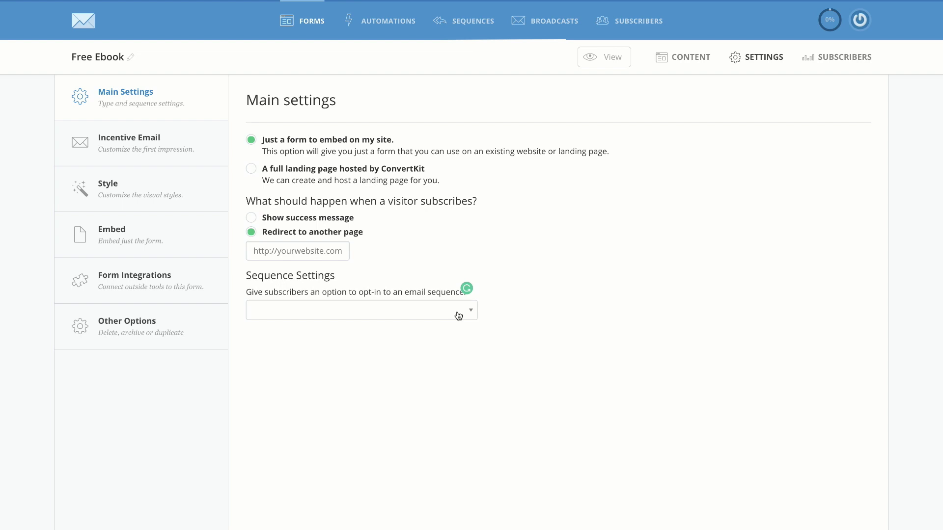
Set the incentive email's thank you page to an incentive download
{"action": "left_click", "coordinate": [180, 140]}
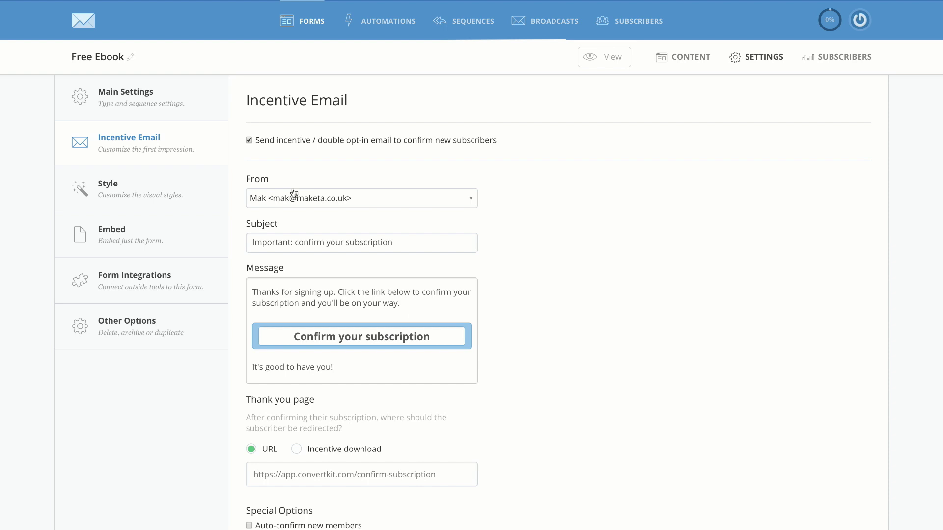
{"action": "left_click_drag", "start_coordinate": [252, 293], "coordinate": [410, 304]}
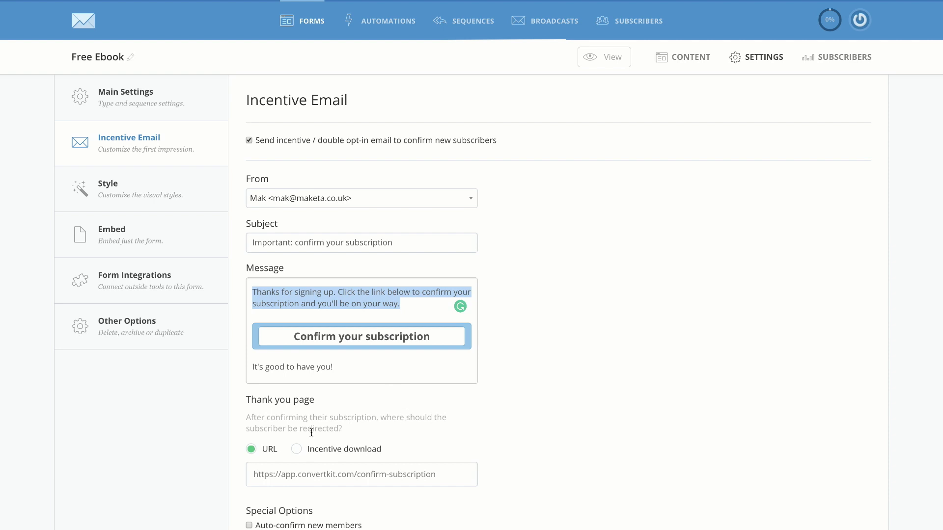
{"action": "left_click", "coordinate": [298, 451]}
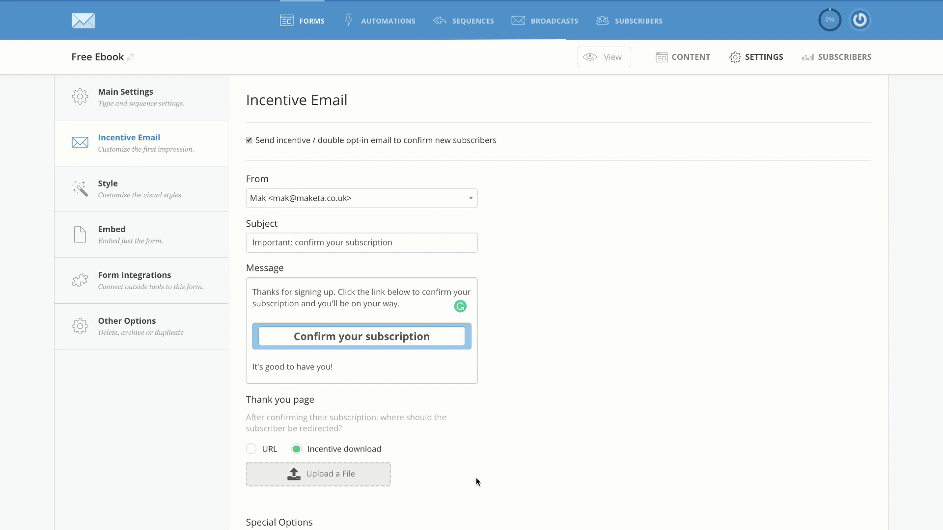
Examine the form's style settings, including the layouts, display modes and custom CSS field
{"action": "left_click", "coordinate": [164, 191]}
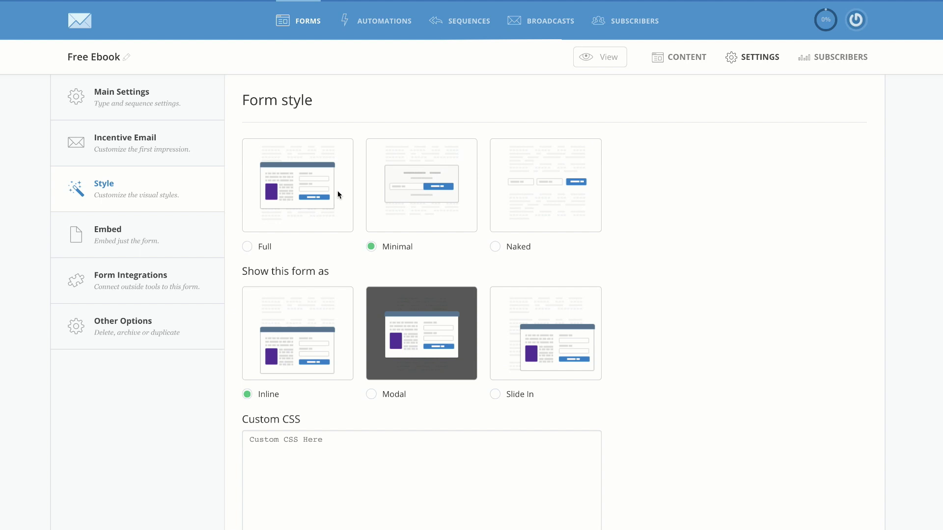
{"action": "scroll", "coordinate": [428, 410], "scroll_direction": "down", "scroll_amount": 2}
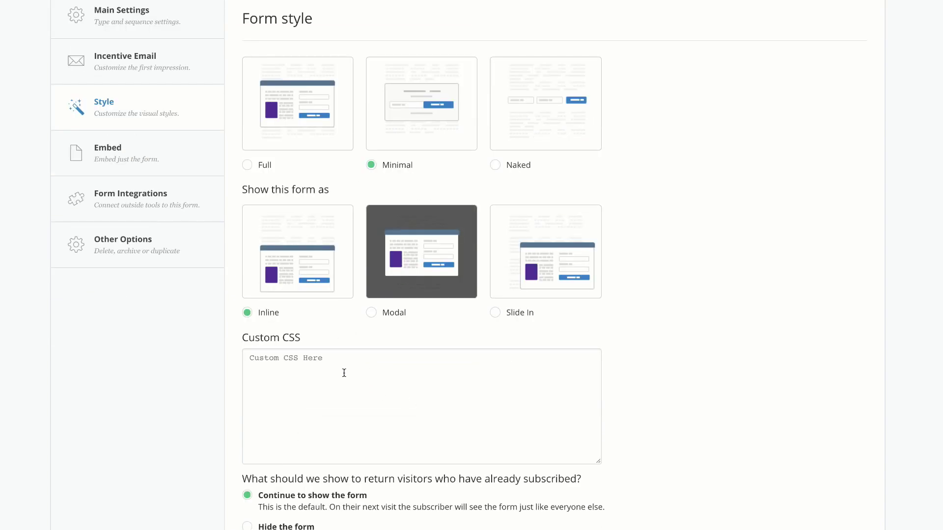
{"action": "left_click", "coordinate": [269, 361]}
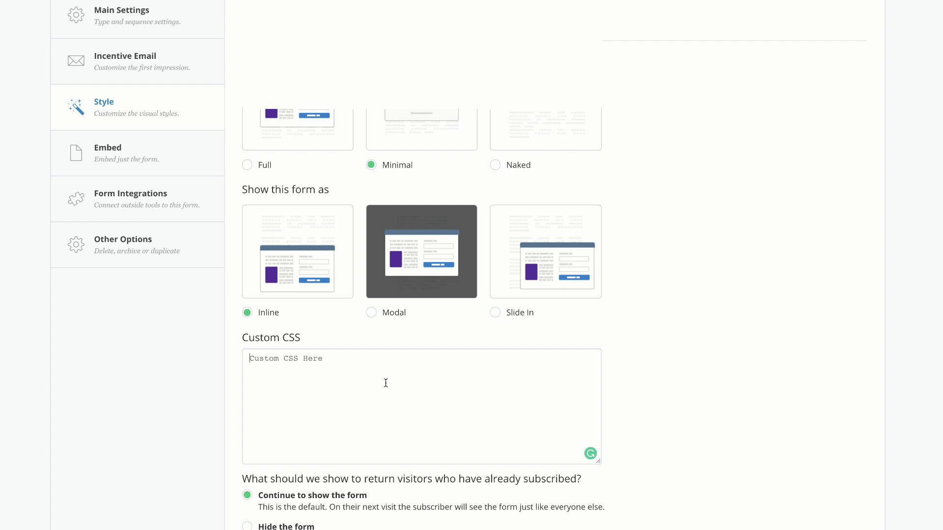
View the form's embed options, selecting the JavaScript code line and displaying the raw HTML version
{"action": "left_click", "coordinate": [143, 154]}
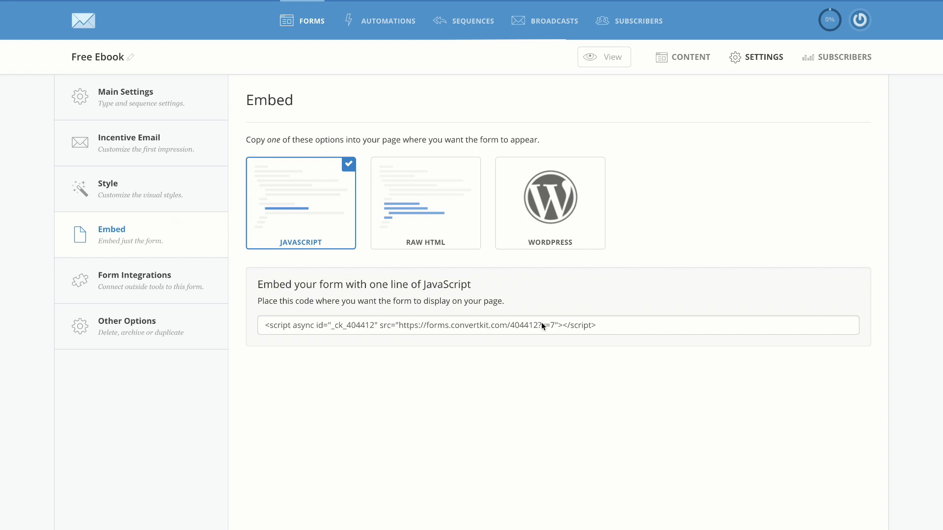
{"action": "left_click", "coordinate": [601, 326]}
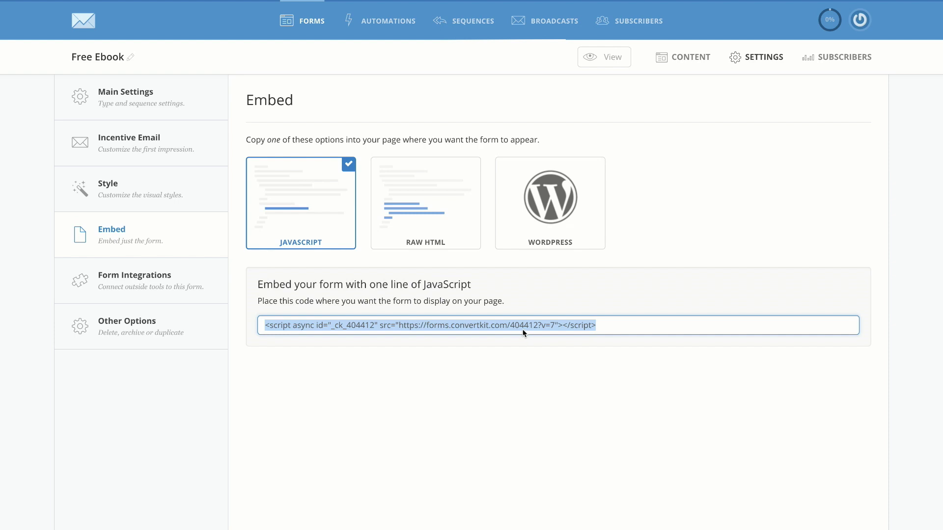
{"action": "left_click", "coordinate": [424, 226]}
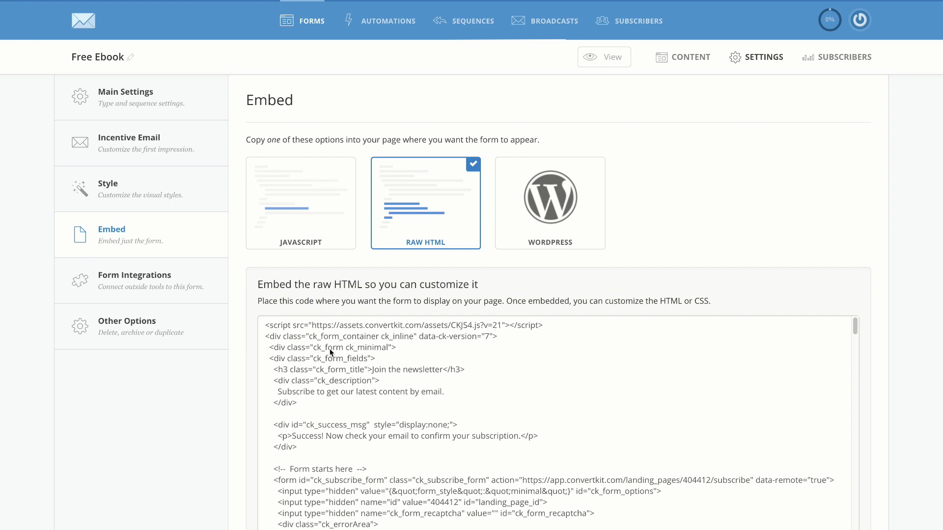
Select the form's full raw HTML embed code, and display and highlight the WordPress embed shortcode
{"action": "left_click", "coordinate": [265, 324]}
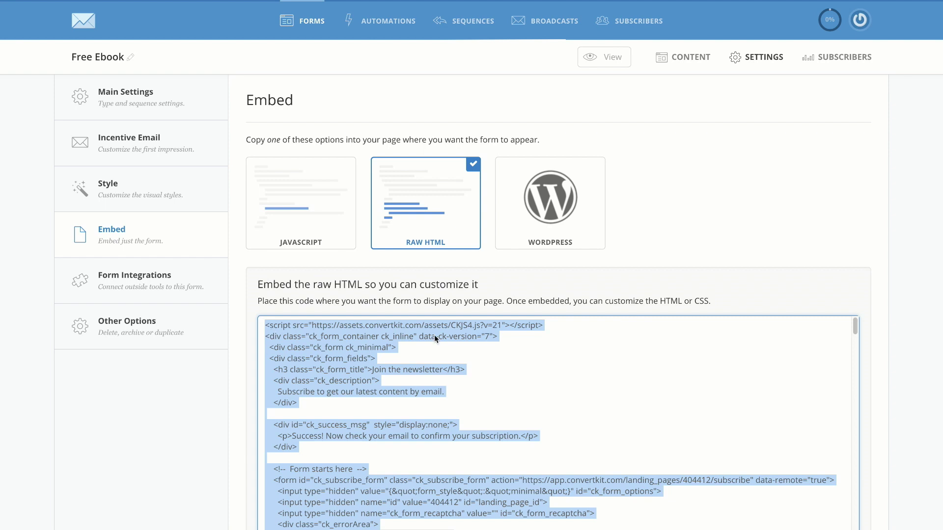
{"action": "left_click", "coordinate": [571, 222]}
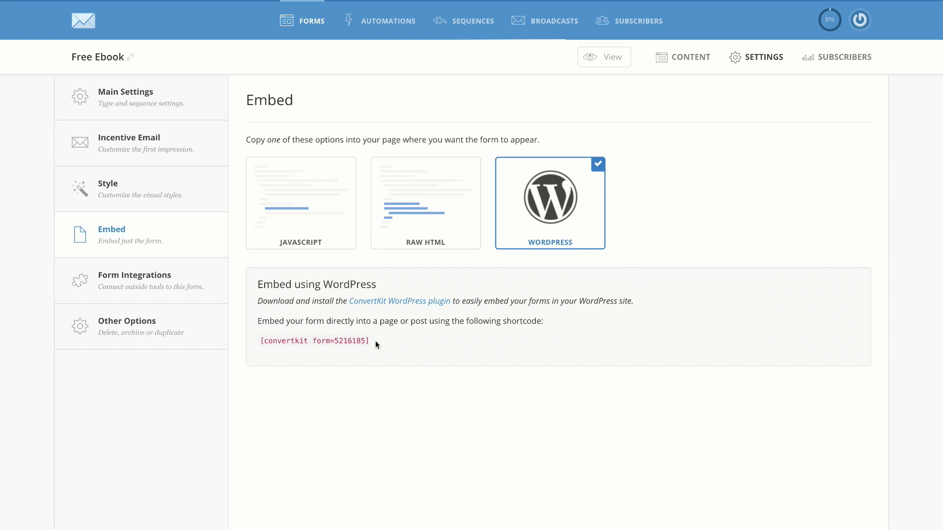
{"action": "left_click_drag", "start_coordinate": [368, 338], "coordinate": [290, 335]}
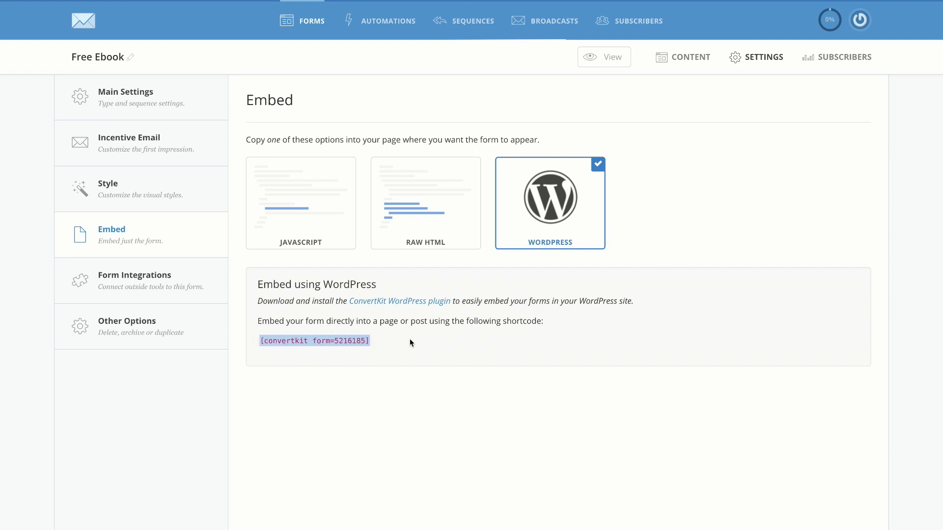
Examine the form's integrations, its duplicate, archive and delete options, and its subscriber statistics
{"action": "left_click", "coordinate": [188, 285]}
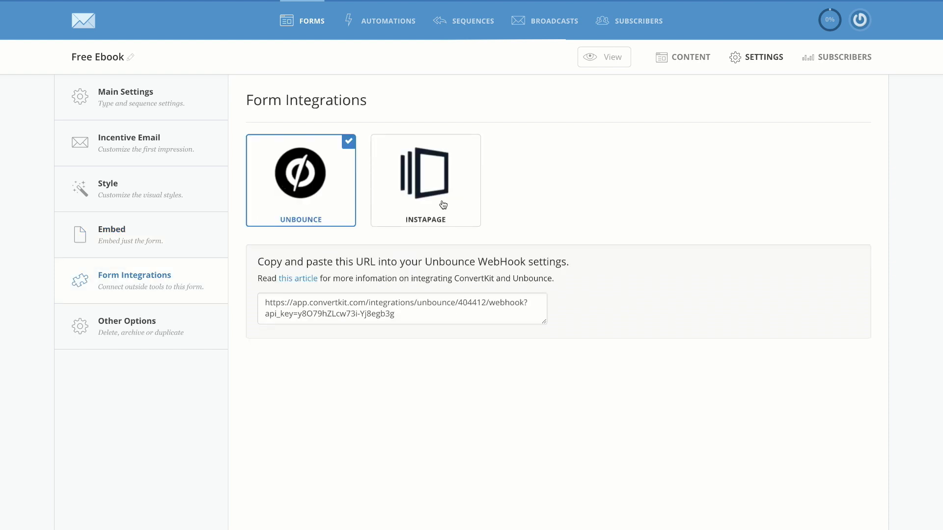
{"action": "left_click", "coordinate": [186, 325]}
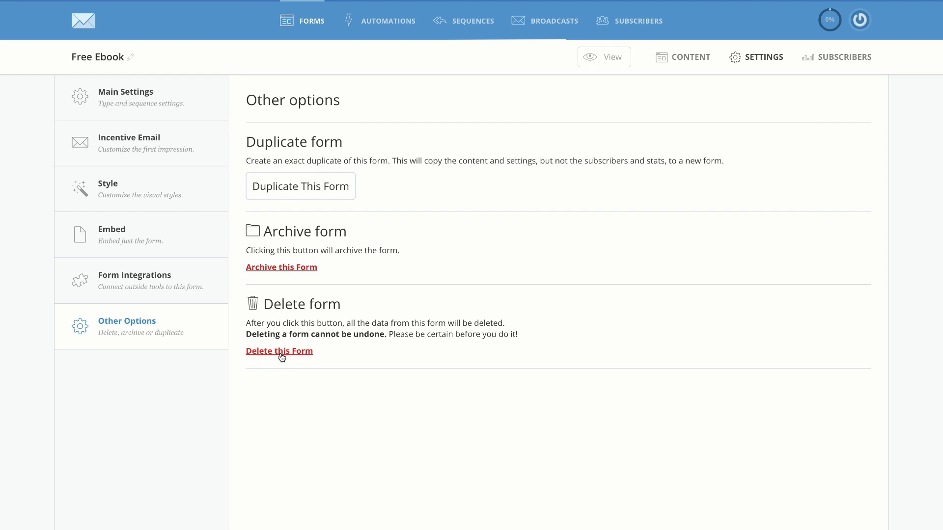
{"action": "scroll", "coordinate": [313, 346], "scroll_direction": "down", "scroll_amount": 4}
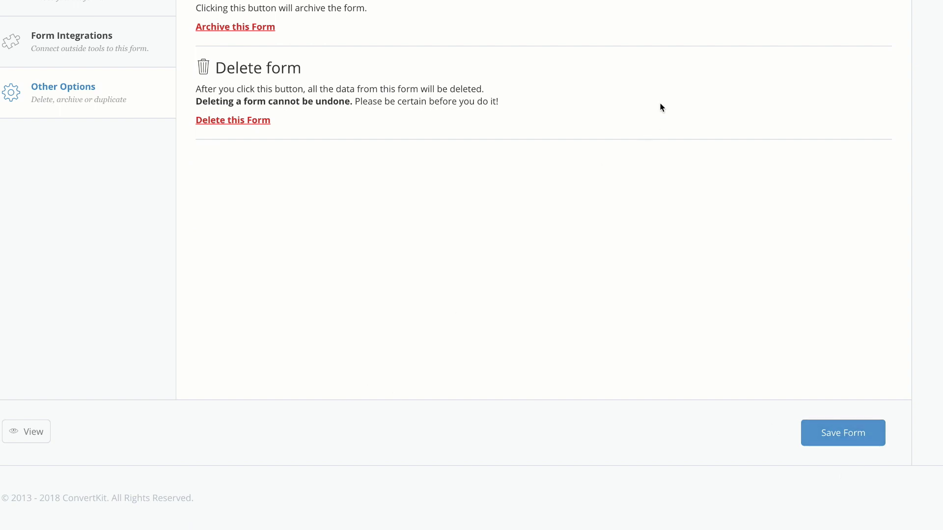
{"action": "scroll", "coordinate": [884, 64], "scroll_direction": "up", "scroll_amount": 6}
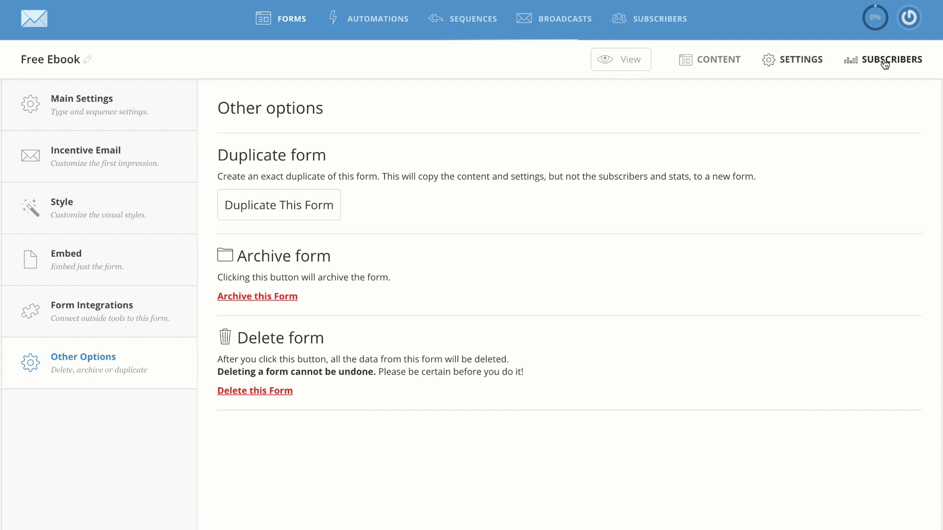
{"action": "left_click", "coordinate": [885, 61]}
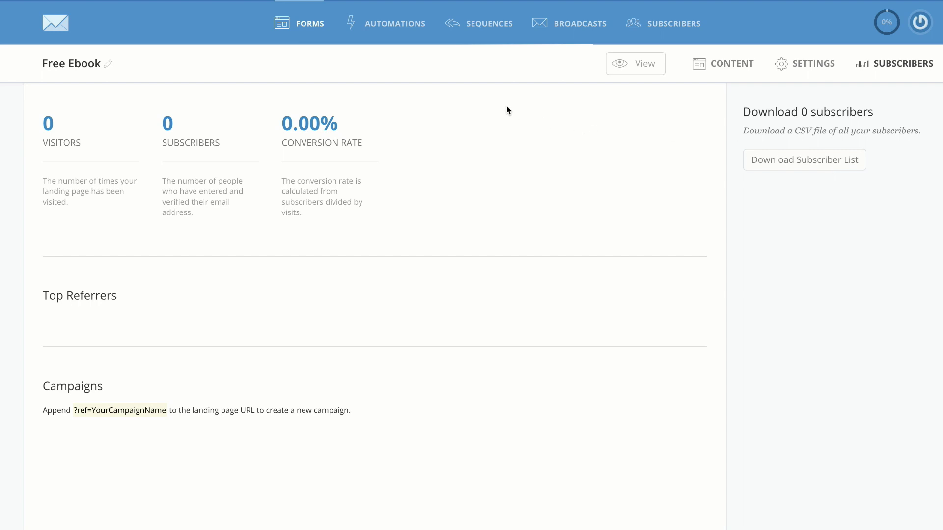
Examine the WP FREE COURSE automation, including its wpfree tag action
{"action": "left_click", "coordinate": [400, 22]}
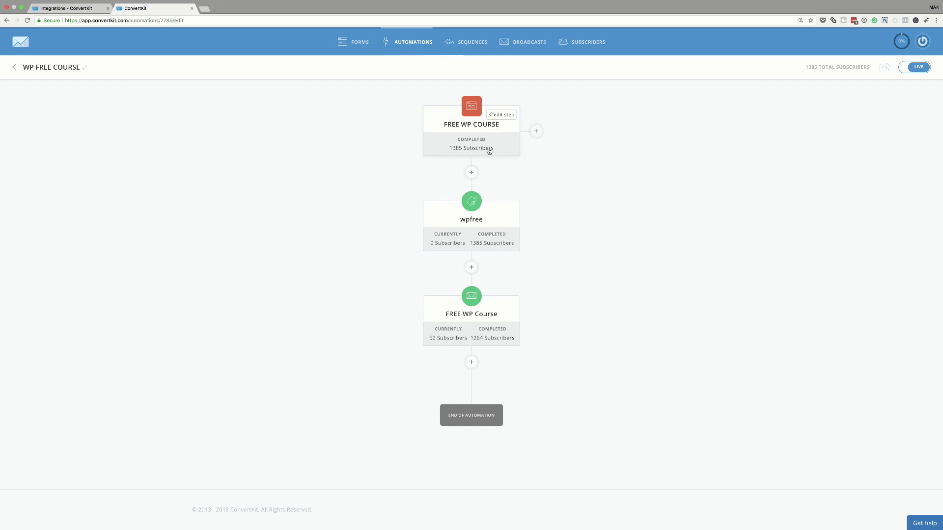
{"action": "left_click", "coordinate": [475, 204]}
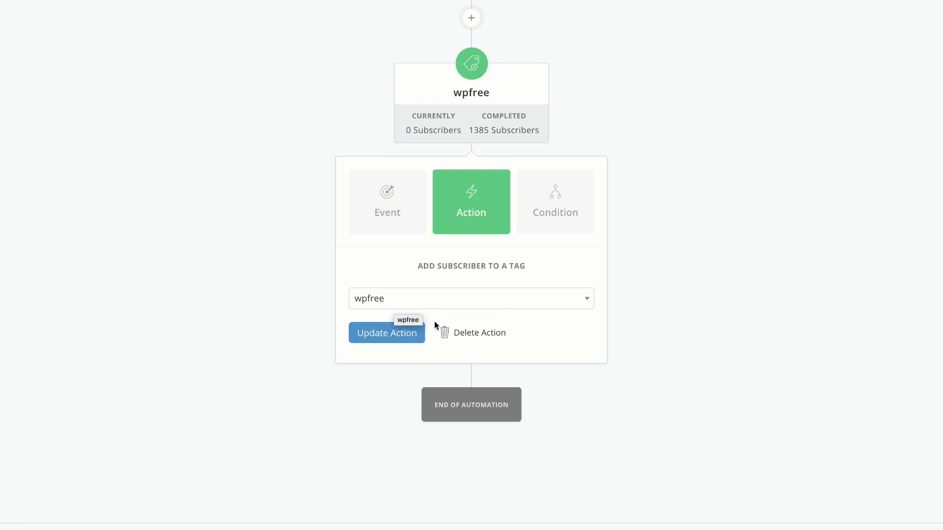
{"action": "left_click", "coordinate": [385, 337]}
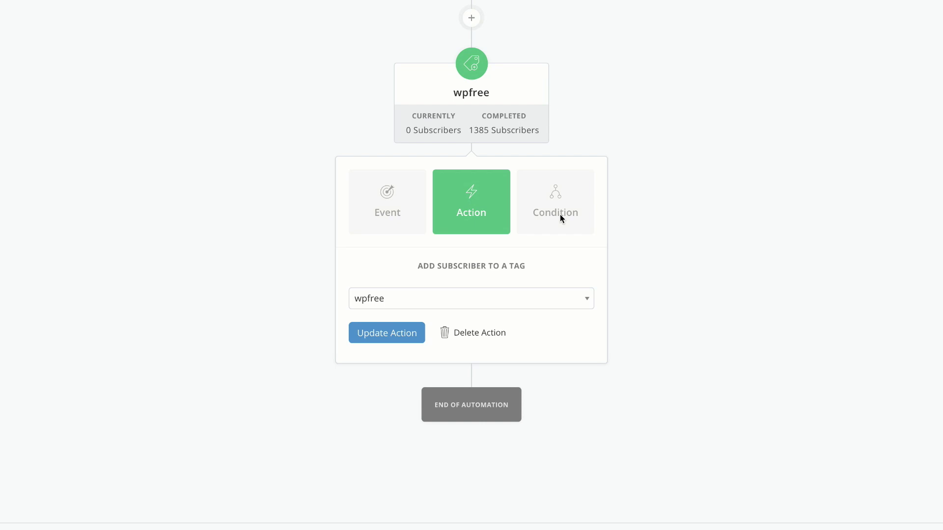
{"action": "left_click", "coordinate": [671, 126]}
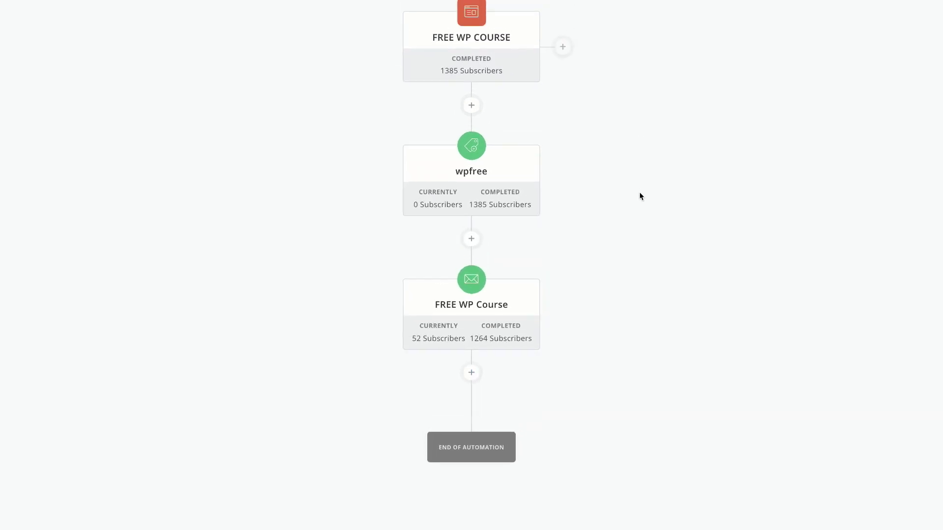
{"action": "mouse_move", "coordinate": [472, 222]}
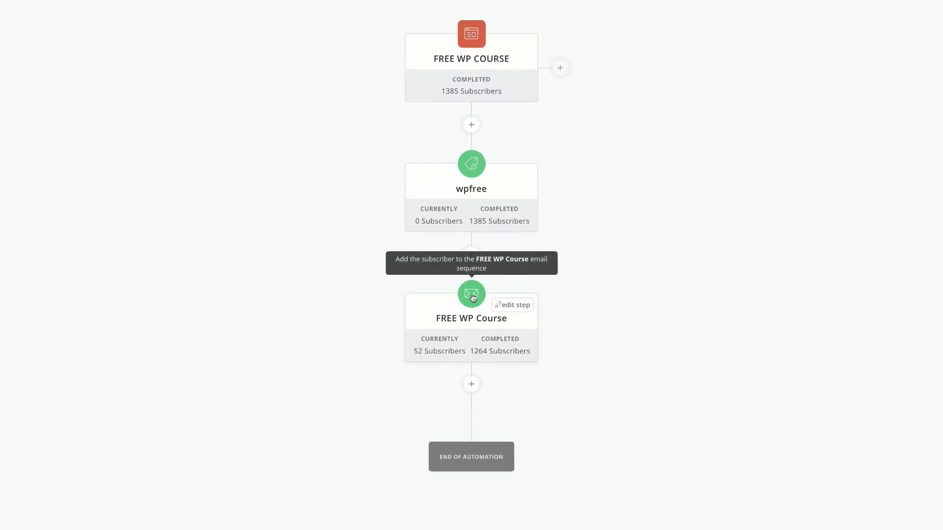
Open the automation's FREE WP Course email sequence and read the content of its two emails
{"action": "left_click", "coordinate": [472, 295]}
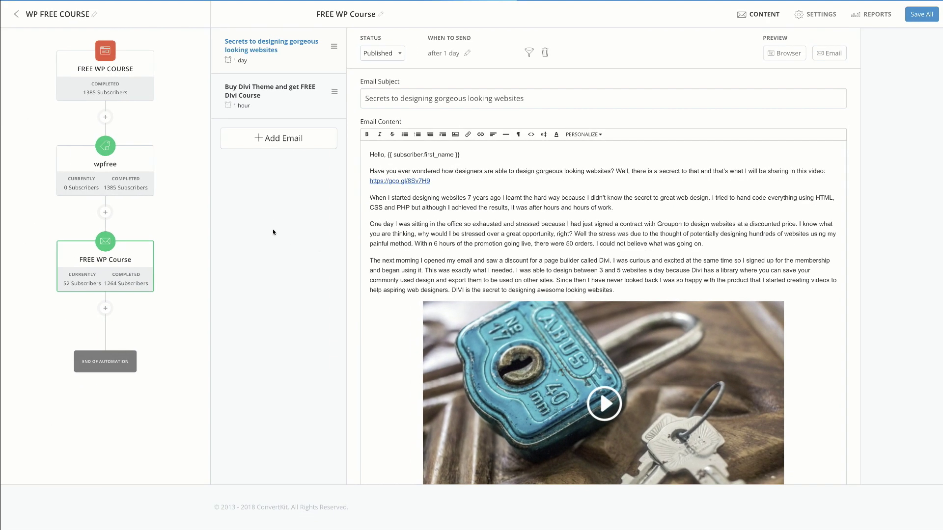
{"action": "mouse_move", "coordinate": [111, 240]}
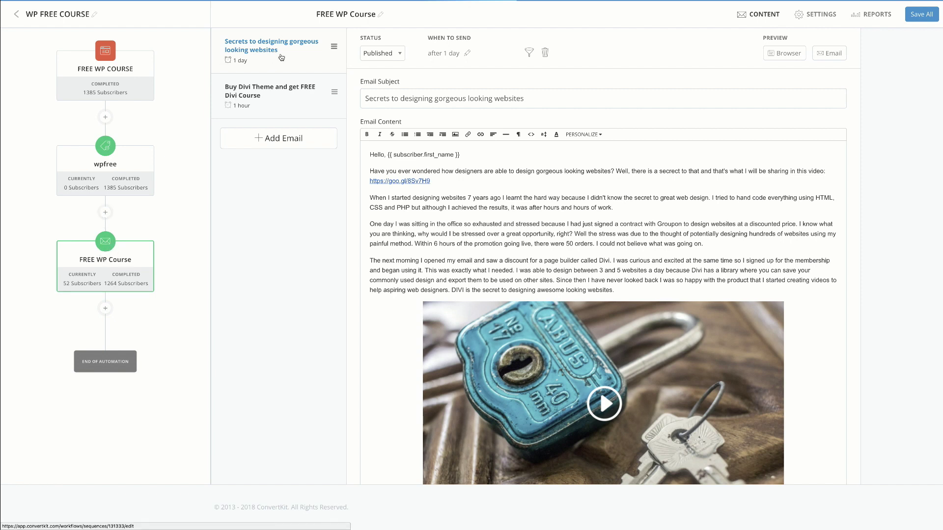
{"action": "left_click_drag", "start_coordinate": [371, 171], "coordinate": [661, 264]}
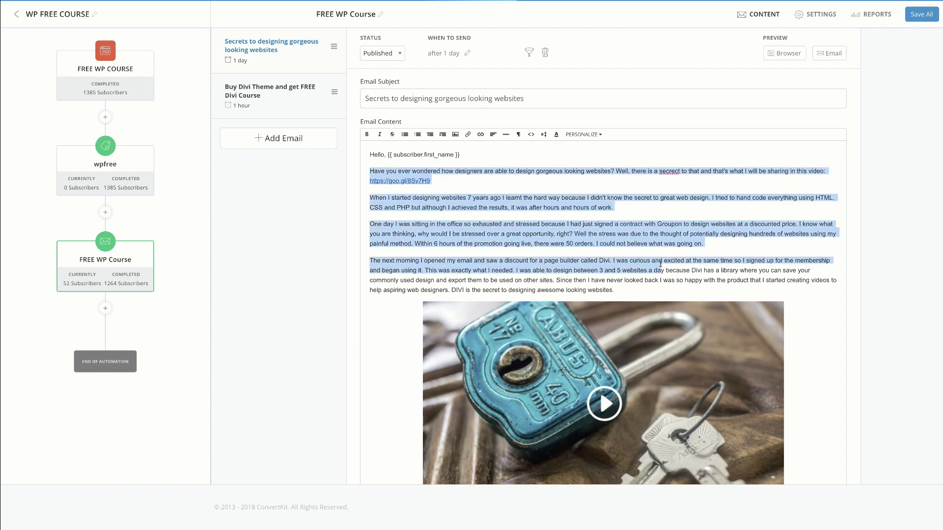
{"action": "left_click", "coordinate": [601, 220]}
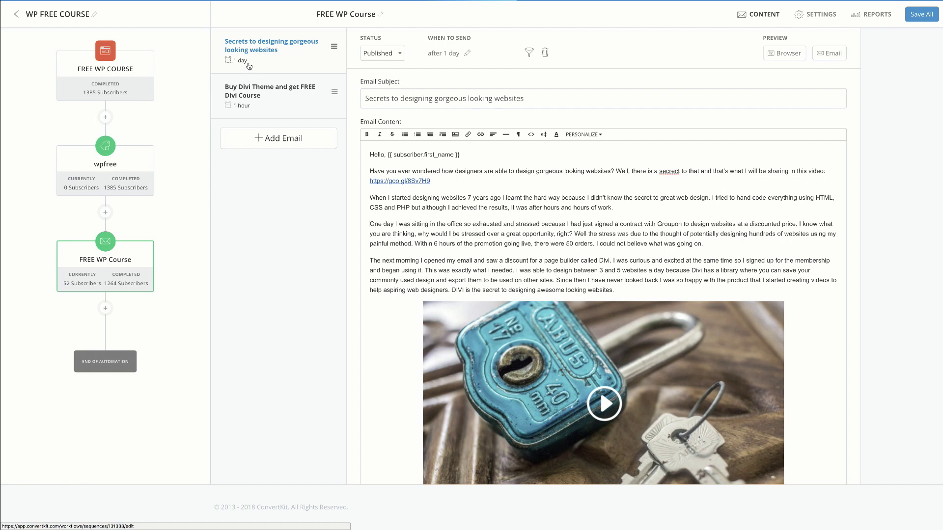
{"action": "left_click", "coordinate": [251, 96]}
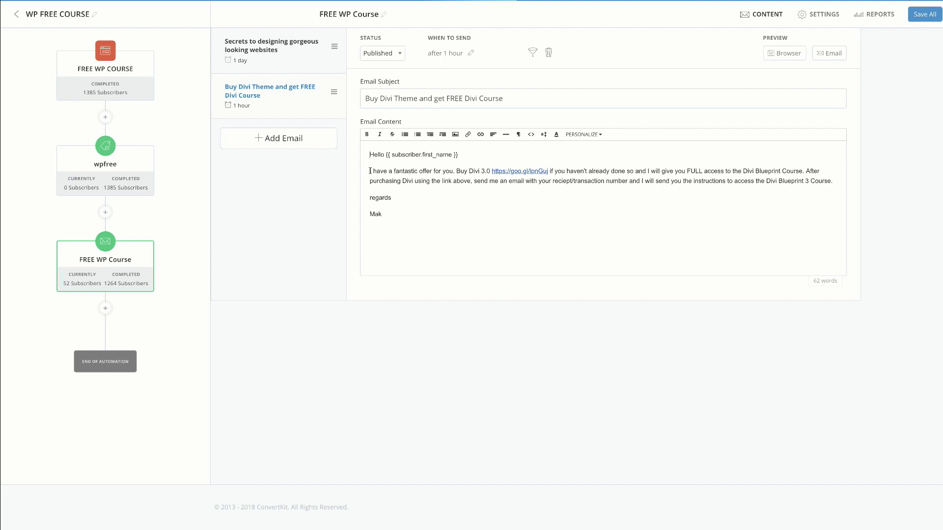
{"action": "left_click_drag", "start_coordinate": [369, 171], "coordinate": [471, 172]}
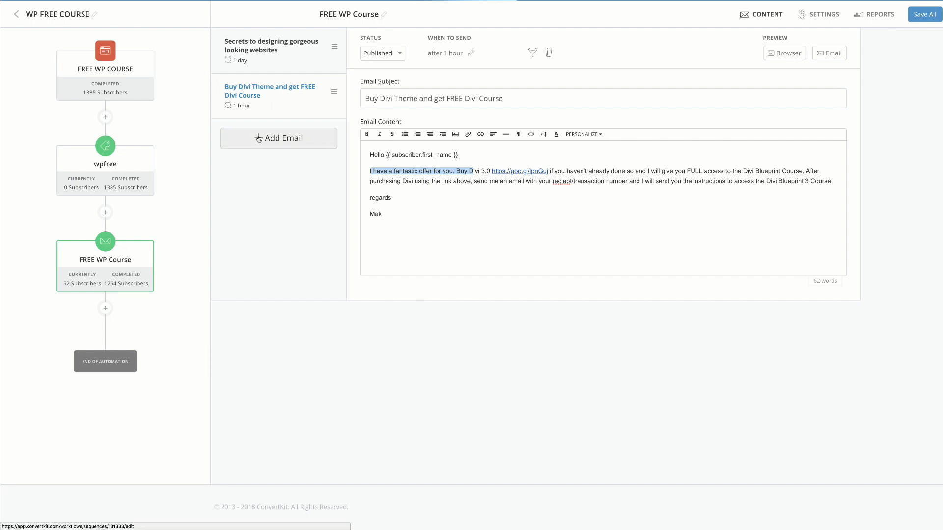
Add a draft email to the FREE WP Course sequence, scheduled to send 5 hours after the last email
{"action": "left_click", "coordinate": [279, 138]}
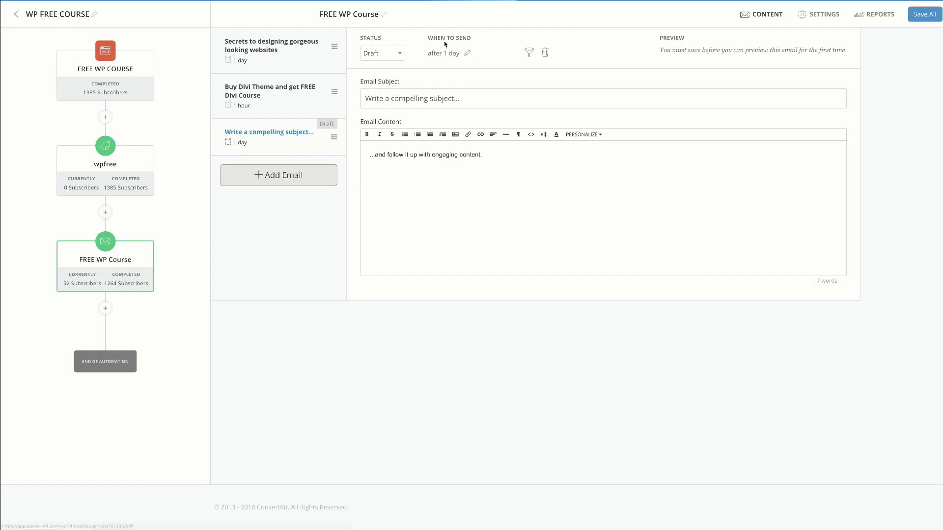
{"action": "left_click", "coordinate": [467, 54]}
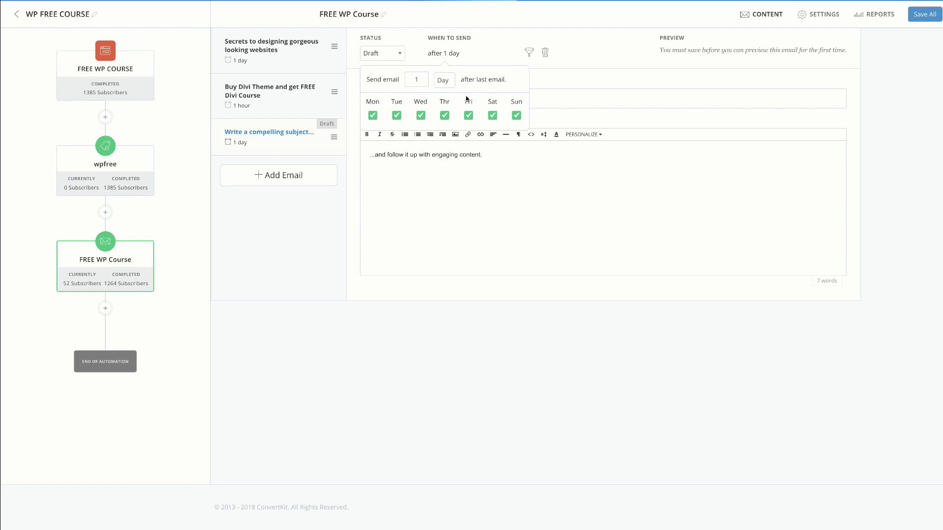
{"action": "left_click", "coordinate": [436, 80]}
{"action": "left_click", "coordinate": [453, 89]}
{"action": "left_click", "coordinate": [424, 81]}
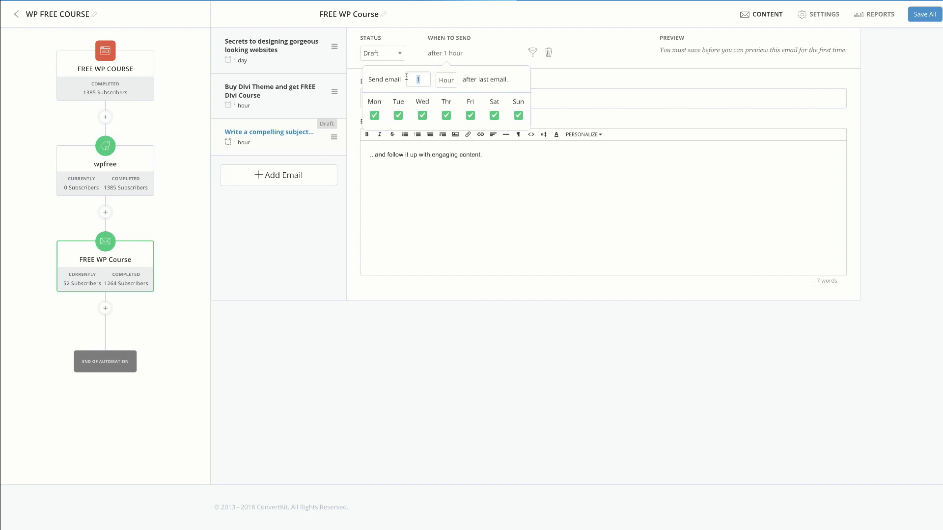
{"action": "key", "text": "BackSpace"}
{"action": "type", "text": "5"}
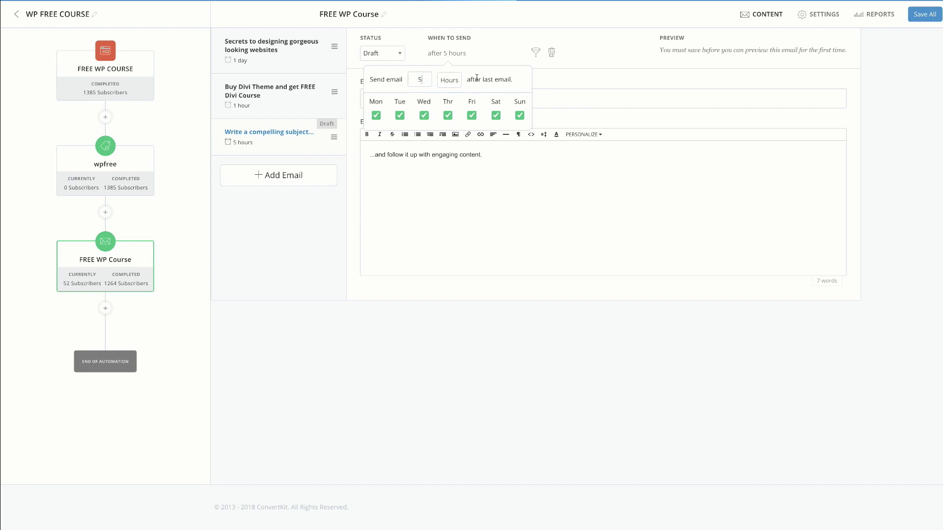
{"action": "left_click", "coordinate": [479, 170]}
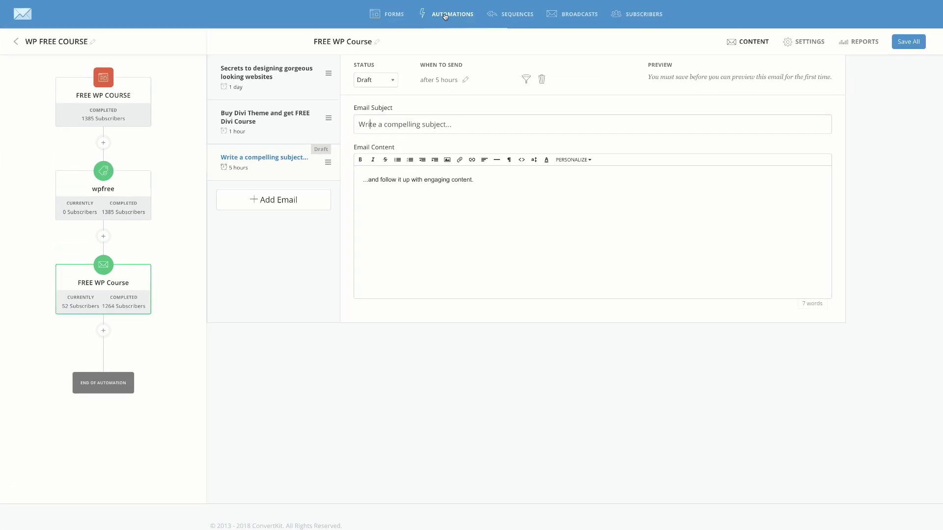
Leave the automation without saving and open the FREE WP Course sequence from the account's sequences
{"action": "left_click", "coordinate": [15, 44]}
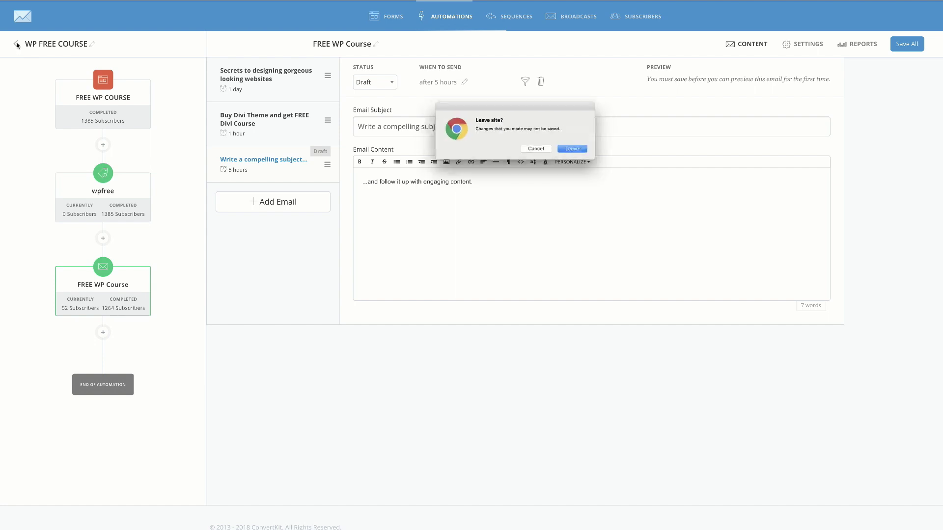
{"action": "left_click", "coordinate": [537, 150]}
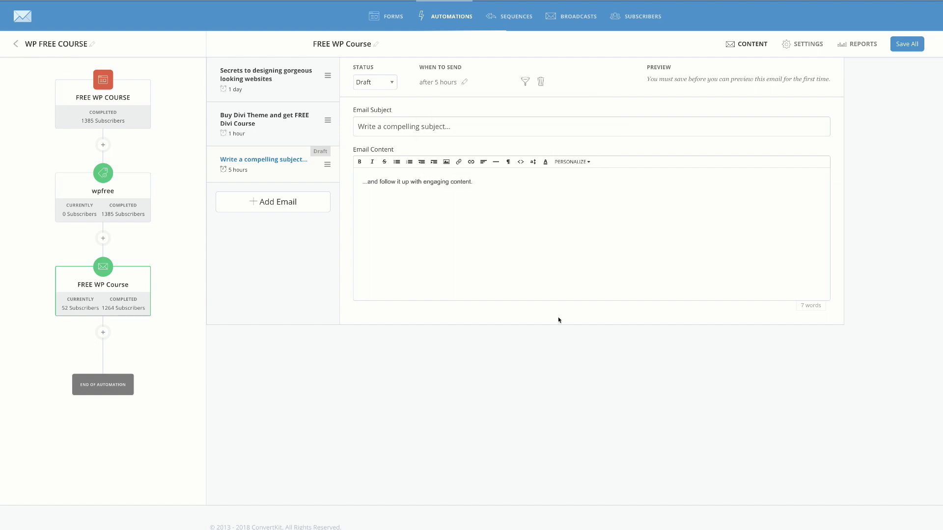
{"action": "left_click", "coordinate": [513, 19]}
{"action": "left_click", "coordinate": [584, 154]}
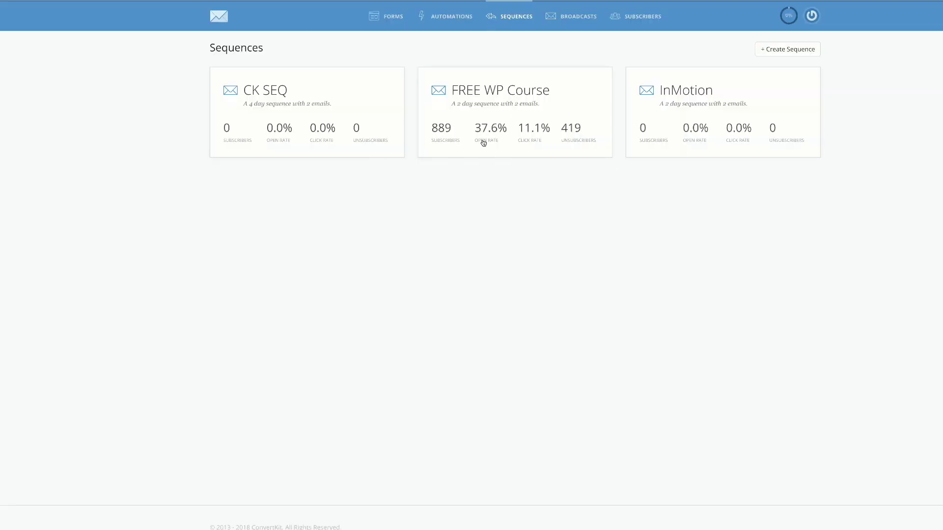
{"action": "left_click", "coordinate": [518, 94]}
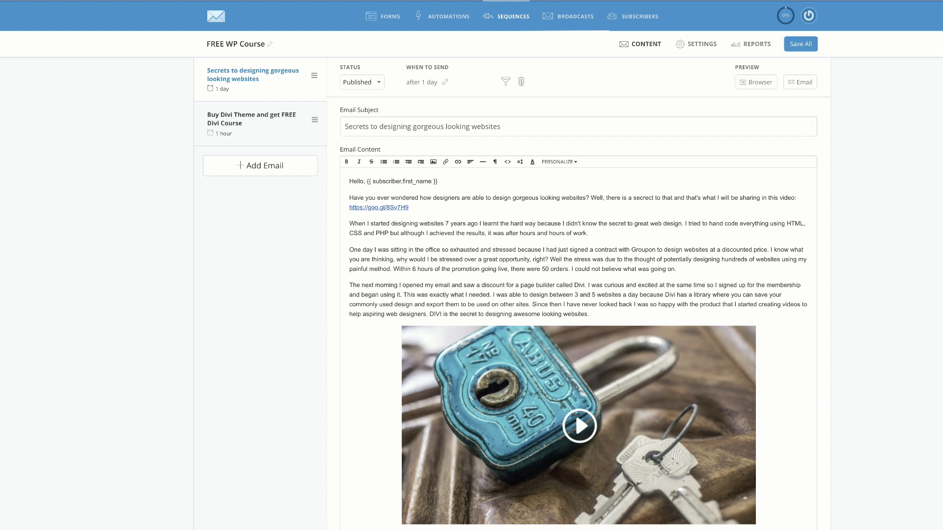
View the report for the "Design awesome pages from Divi layouts" A/B broadcast, comparing both versions' open rates and checking its link clicks
{"action": "left_click", "coordinate": [574, 18]}
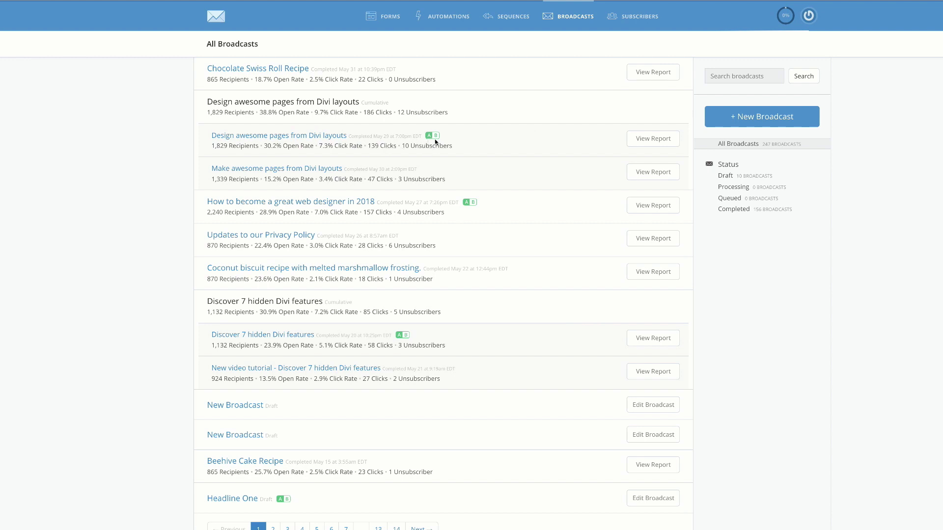
{"action": "mouse_move", "coordinate": [429, 137]}
{"action": "left_click", "coordinate": [654, 139]}
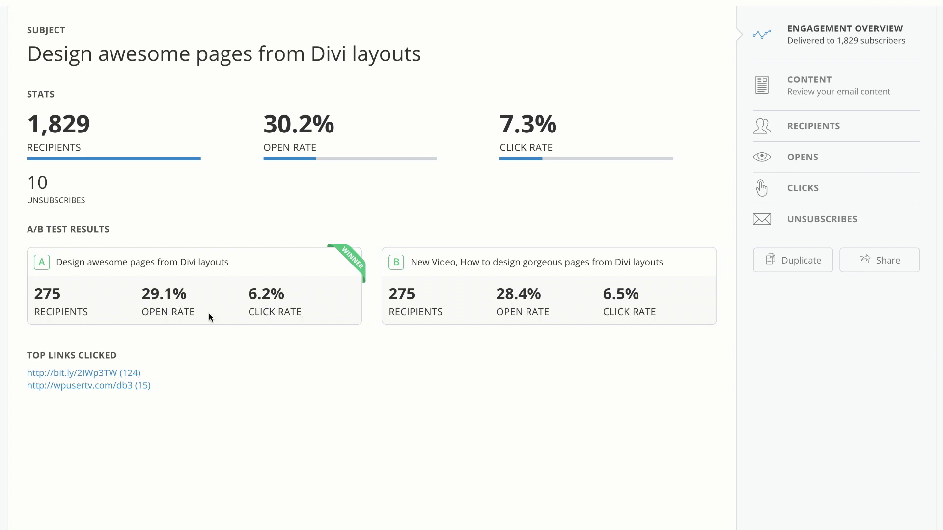
{"action": "left_click_drag", "start_coordinate": [142, 295], "coordinate": [192, 298]}
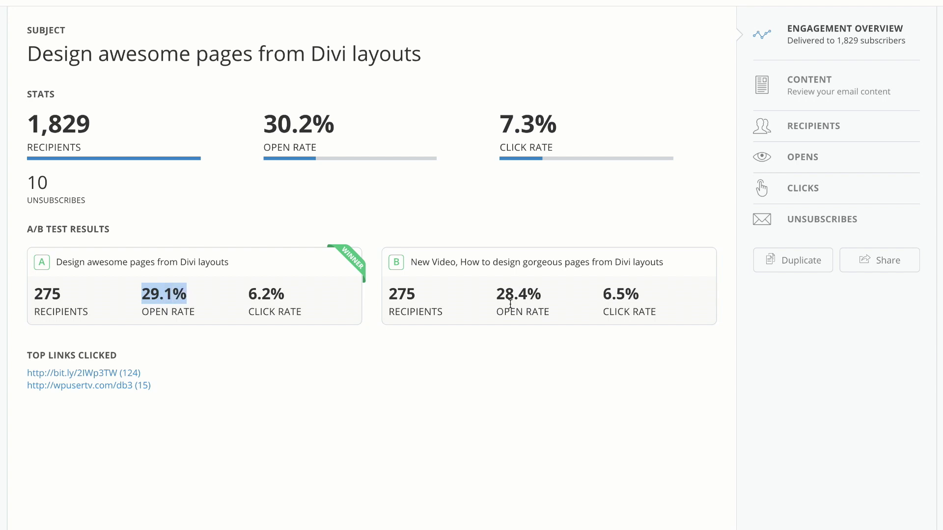
{"action": "left_click_drag", "start_coordinate": [494, 297], "coordinate": [547, 299]}
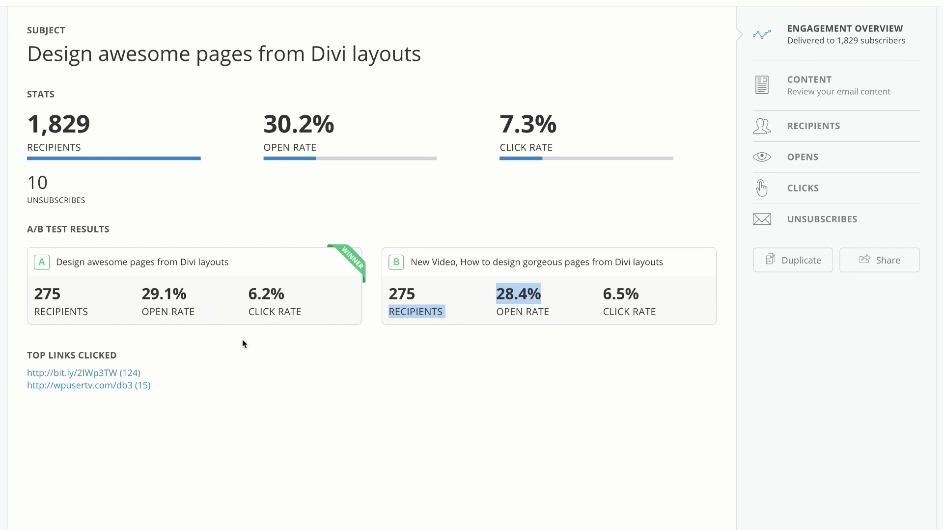
{"action": "left_click", "coordinate": [332, 388]}
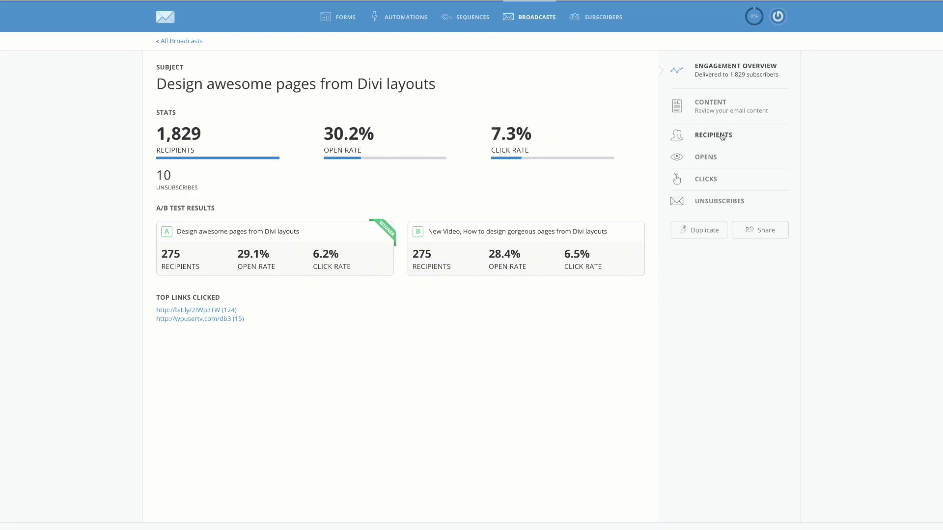
{"action": "left_click", "coordinate": [706, 179]}
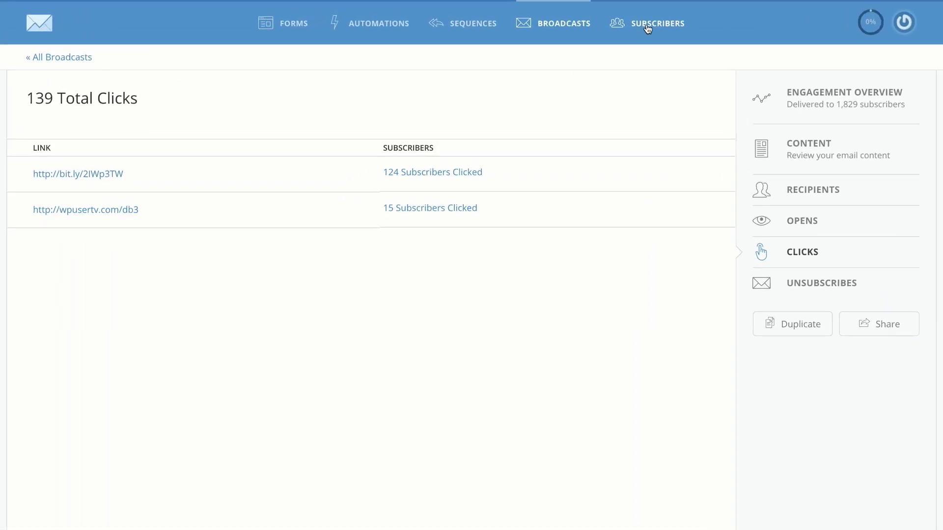
View the account's list of confirmed subscribers with its segments and tags
{"action": "left_click", "coordinate": [648, 29]}
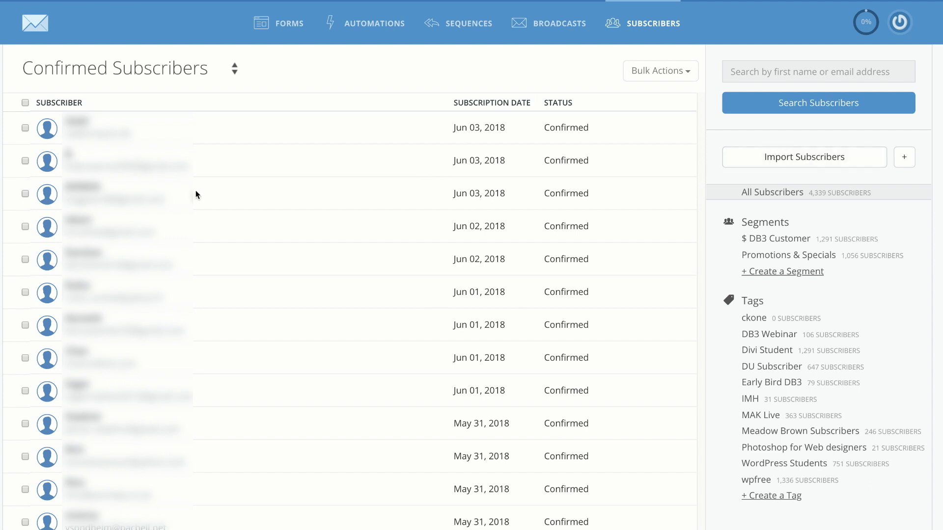
View the options for importing subscribers from a CSV file, and close them without importing anything
{"action": "left_click", "coordinate": [836, 162]}
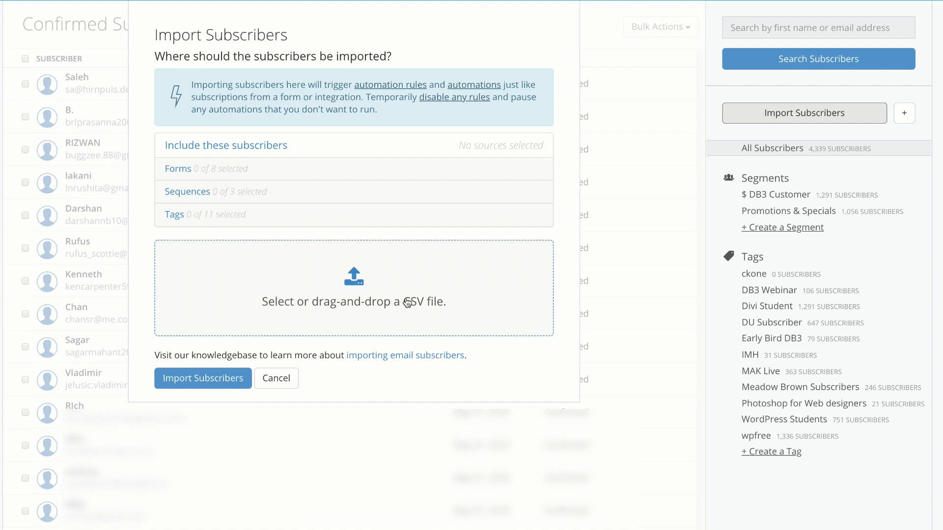
{"action": "left_click", "coordinate": [276, 379]}
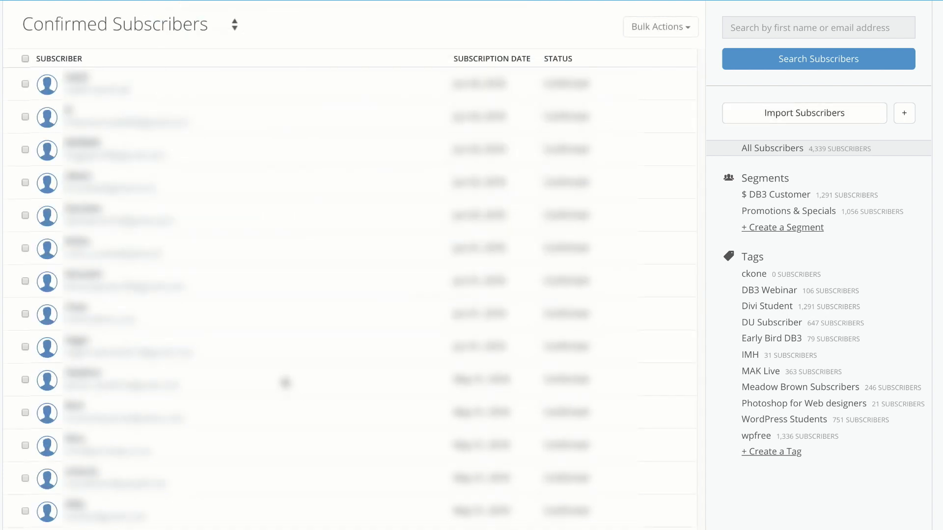
{"action": "scroll", "coordinate": [471, 265], "scroll_direction": "up", "scroll_amount": 1}
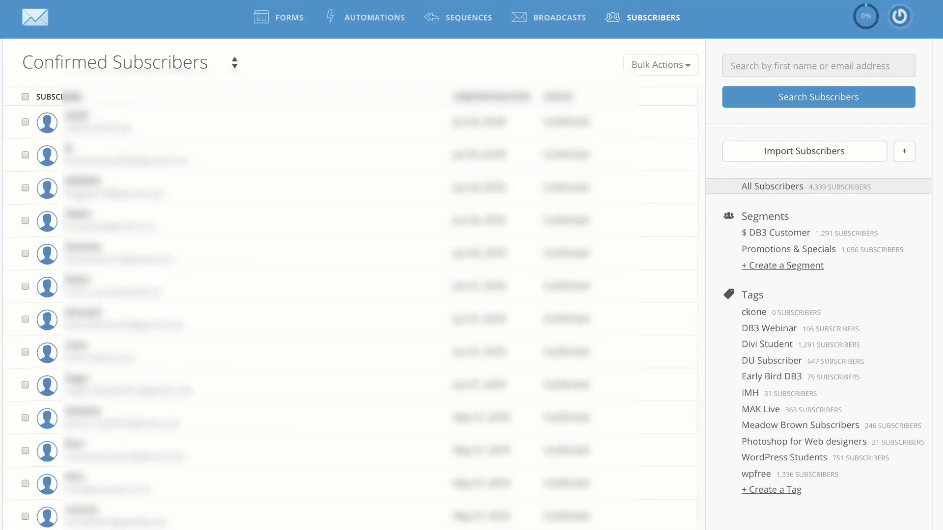
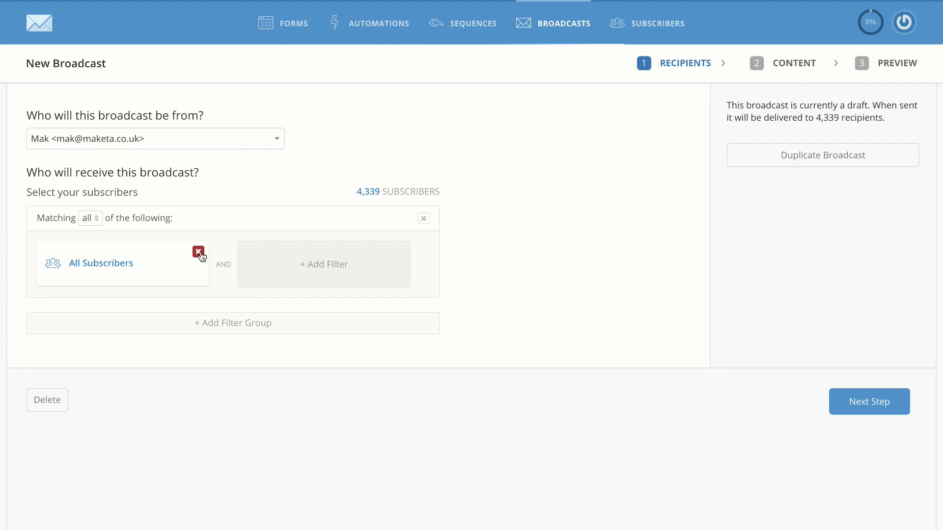
Replace the new broadcast's All Subscribers filter with one for people subscribed to the FREE WP COURSE form
{"action": "left_click", "coordinate": [198, 252]}
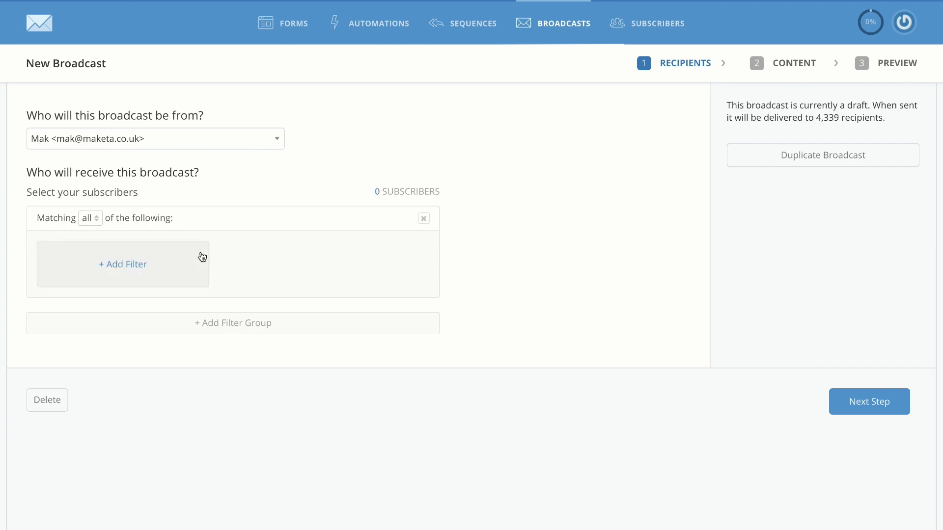
{"action": "left_click", "coordinate": [130, 264]}
{"action": "left_click", "coordinate": [128, 273]}
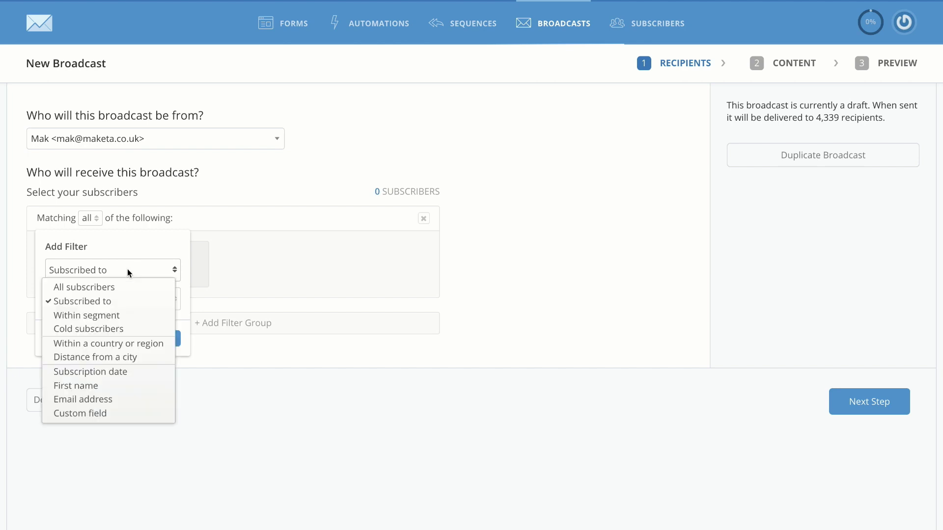
{"action": "left_click", "coordinate": [134, 302]}
{"action": "left_click", "coordinate": [90, 303]}
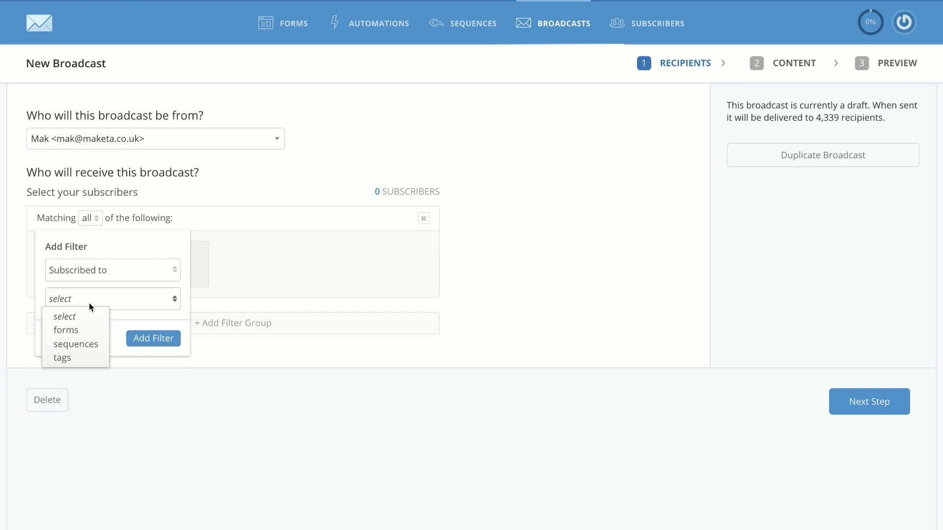
{"action": "left_click", "coordinate": [90, 331]}
{"action": "left_click", "coordinate": [98, 332]}
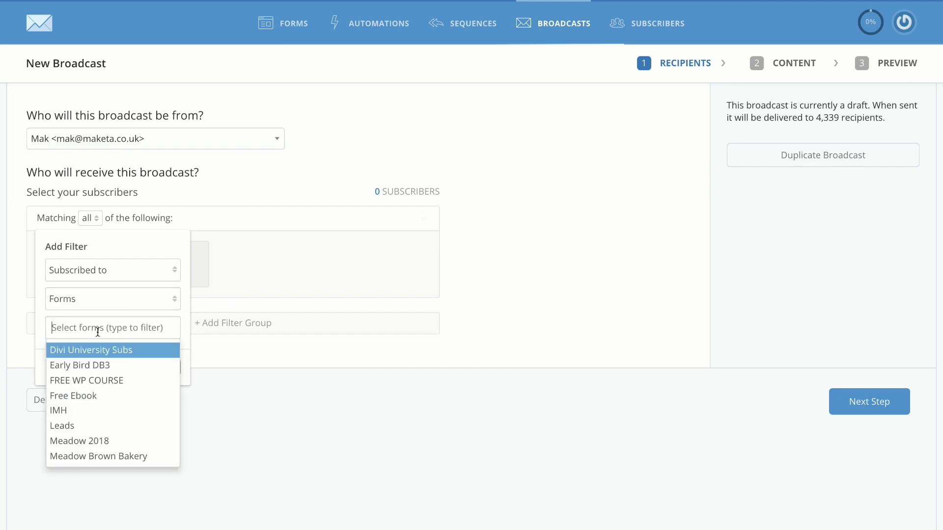
{"action": "left_click", "coordinate": [123, 383]}
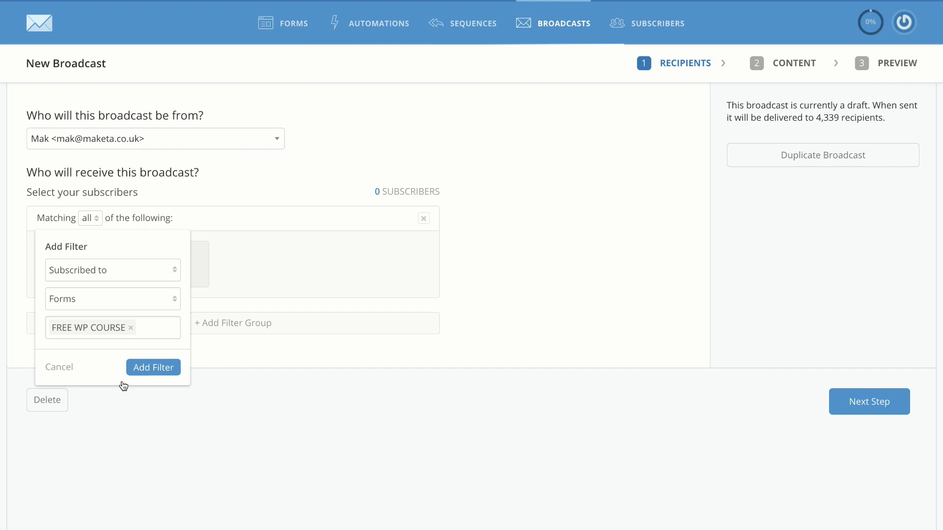
{"action": "left_click", "coordinate": [161, 372]}
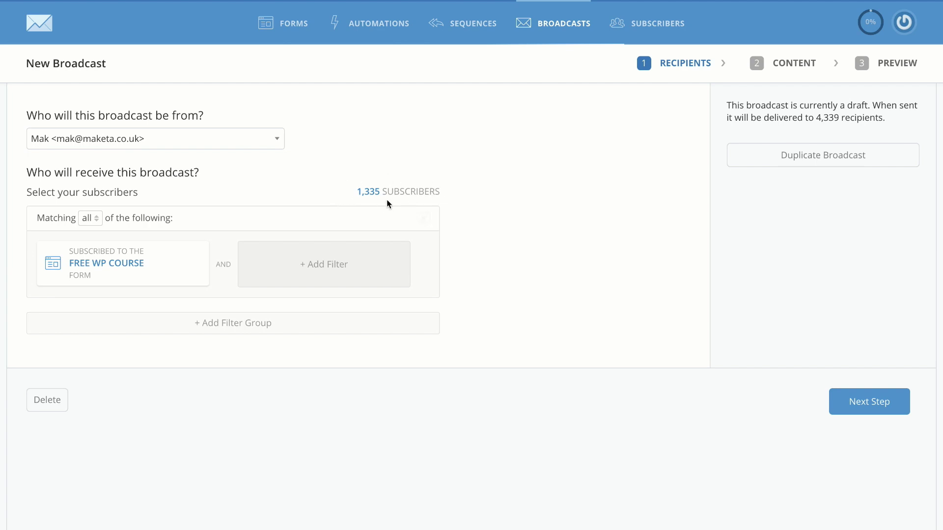
Add a second recipient filter to the same group for people subscribed to the Divi Student tag
{"action": "left_click", "coordinate": [326, 268]}
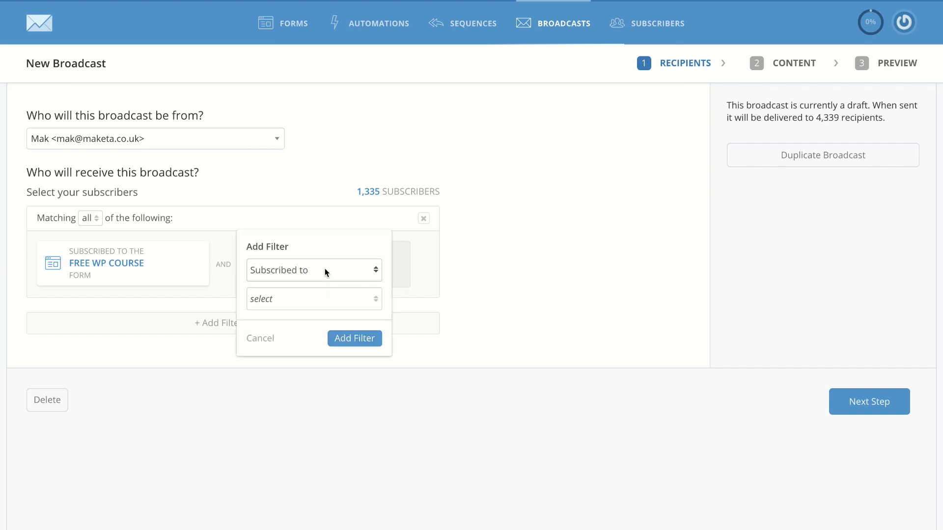
{"action": "left_click", "coordinate": [308, 305]}
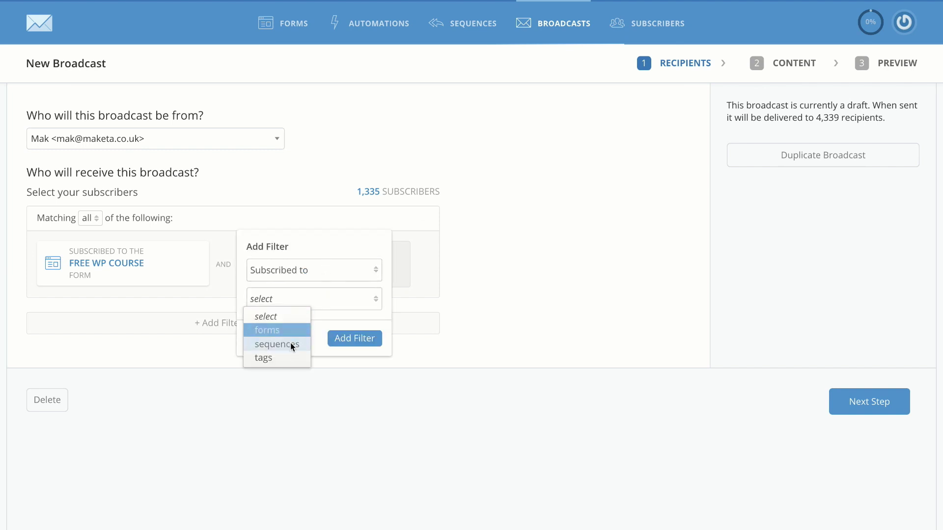
{"action": "left_click", "coordinate": [291, 359]}
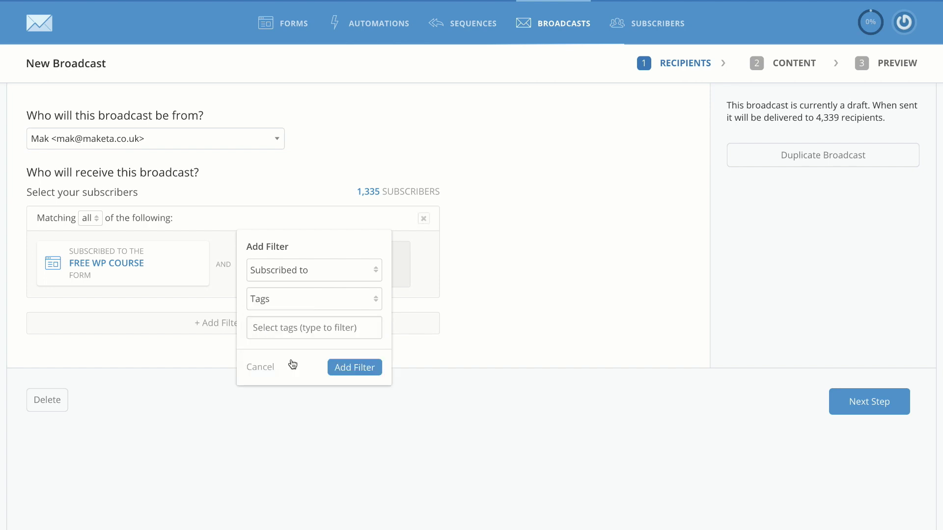
{"action": "left_click", "coordinate": [299, 328]}
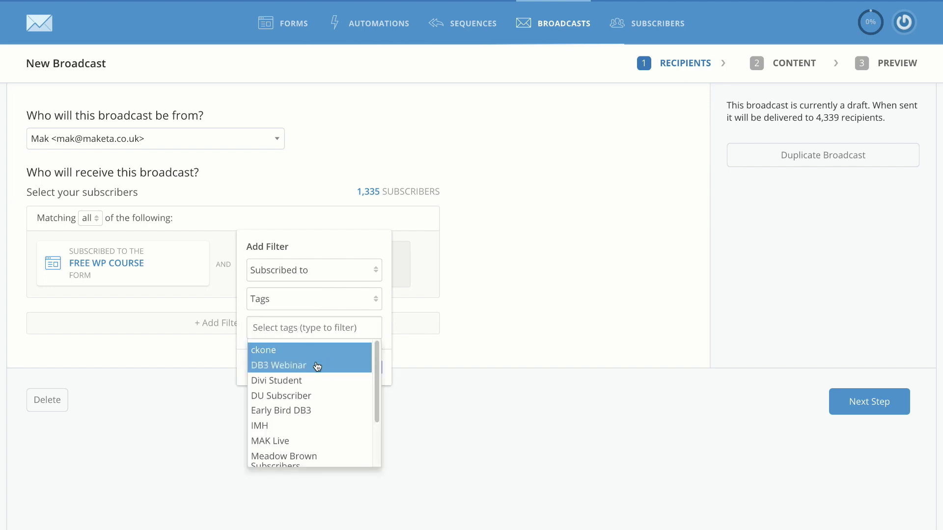
{"action": "left_click", "coordinate": [300, 381]}
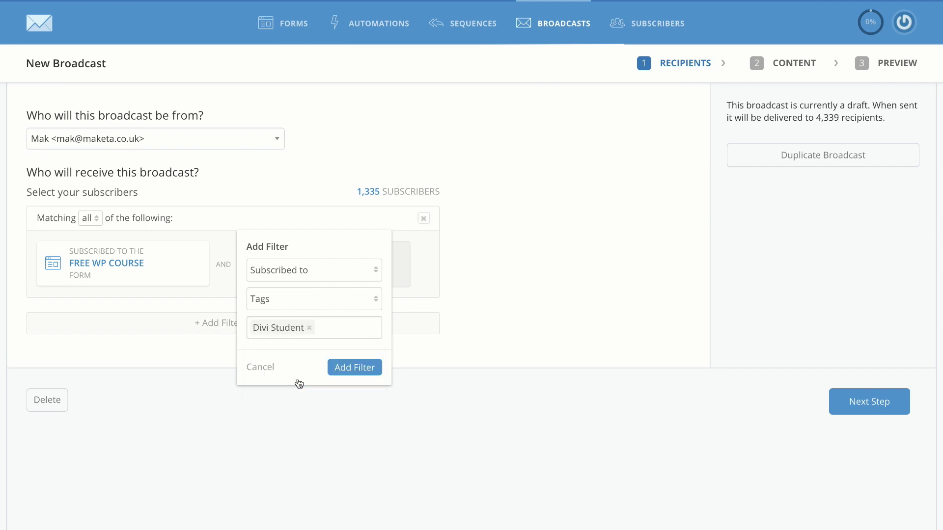
{"action": "left_click", "coordinate": [353, 368]}
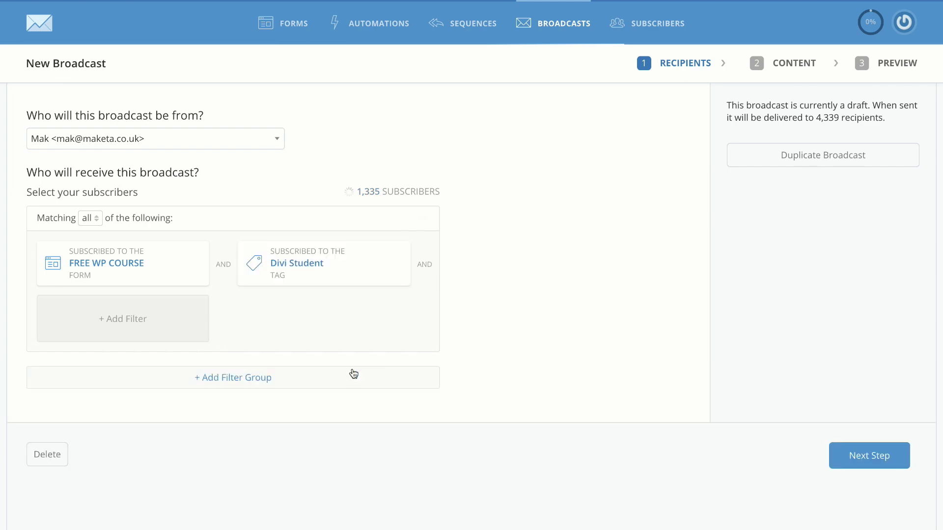
Set the recipient filter group to match any of its filters and continue to the broadcast's content
{"action": "left_click", "coordinate": [97, 219]}
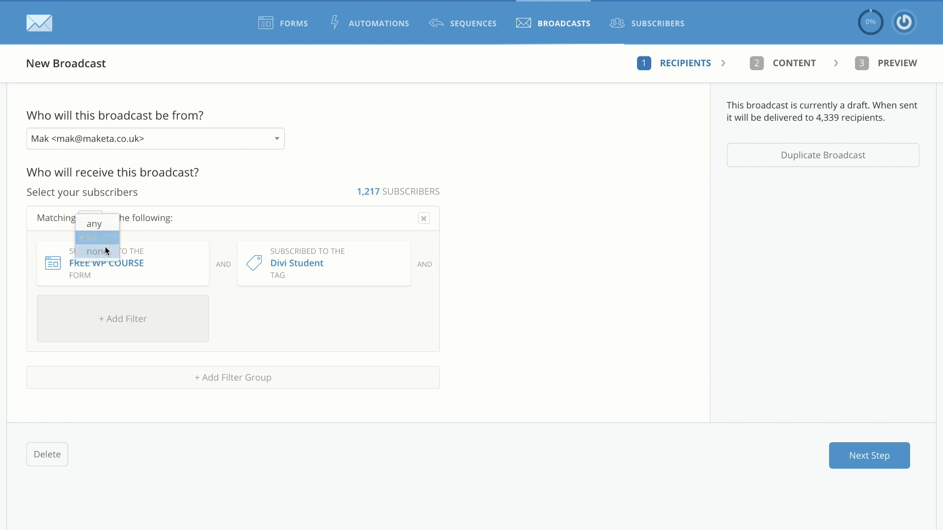
{"action": "left_click", "coordinate": [110, 226]}
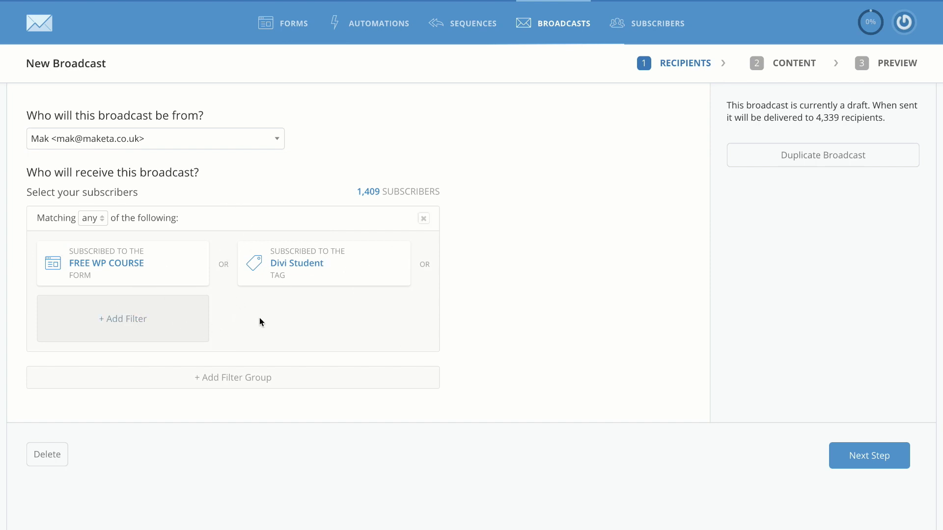
{"action": "left_click", "coordinate": [878, 461]}
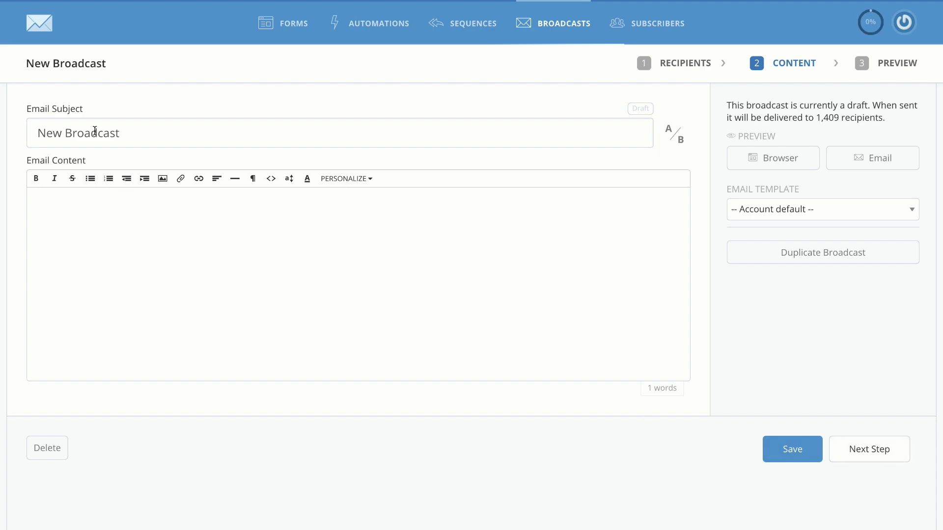
Turn on A/B testing for the email subject, with "first" as subject A and "second" as subject B
{"action": "left_click", "coordinate": [675, 134]}
{"action": "left_click_drag", "start_coordinate": [159, 134], "coordinate": [2, 134]}
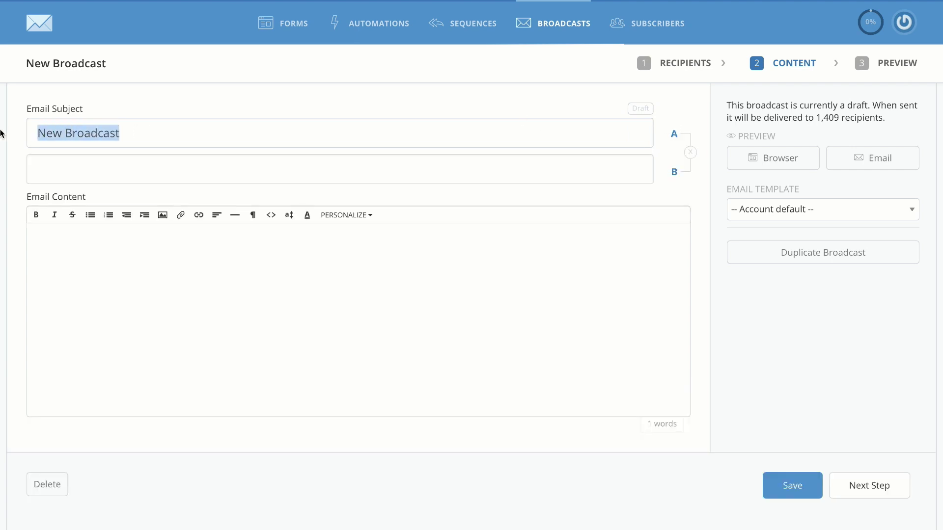
{"action": "type", "text": "first"}
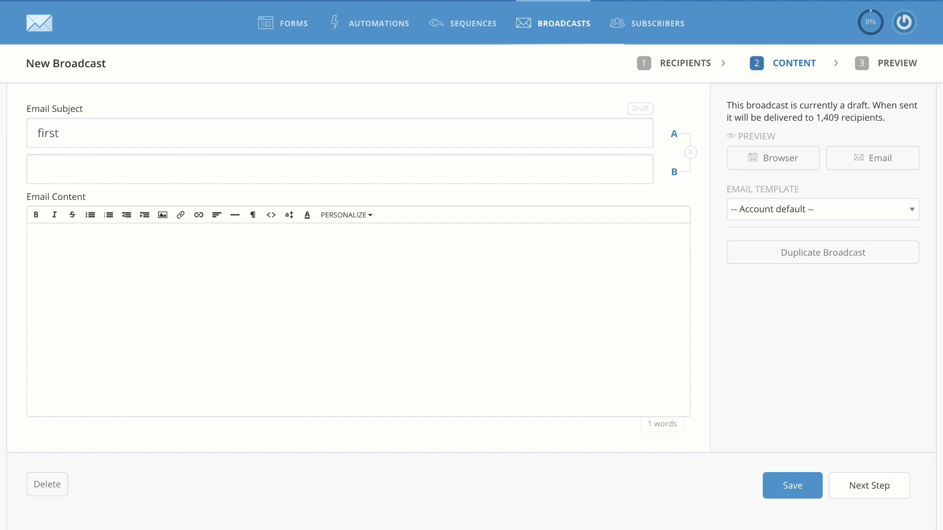
{"action": "left_click", "coordinate": [52, 170]}
{"action": "type", "text": "second"}
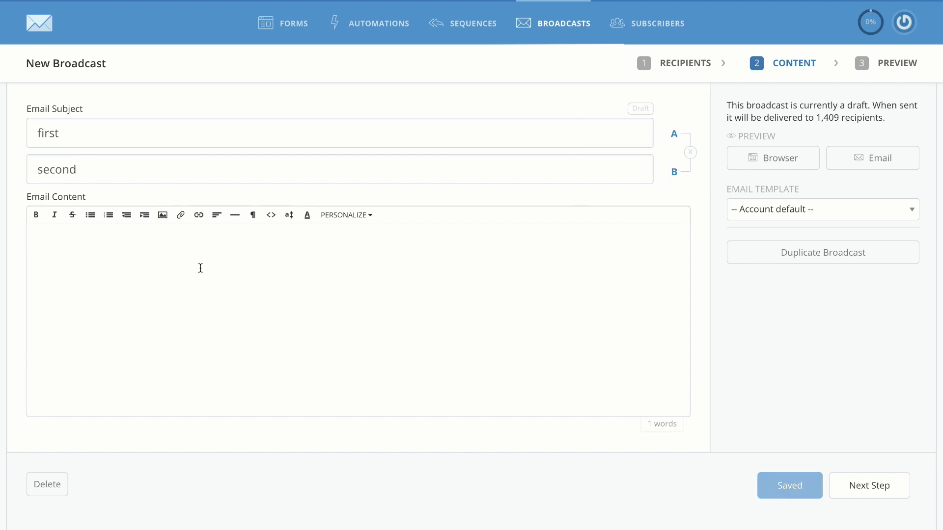
Set the broadcast's email template to Modern
{"action": "left_click", "coordinate": [135, 260]}
{"action": "left_click", "coordinate": [785, 210]}
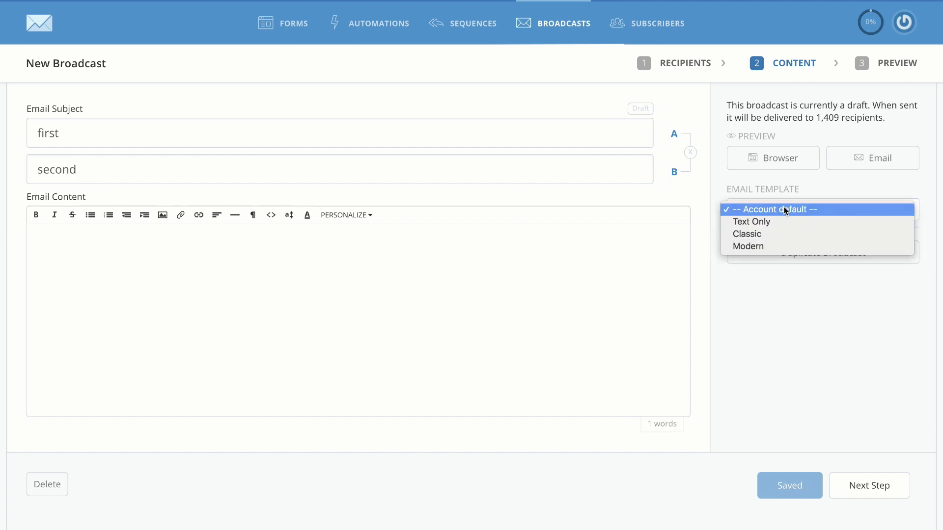
{"action": "left_click", "coordinate": [759, 247]}
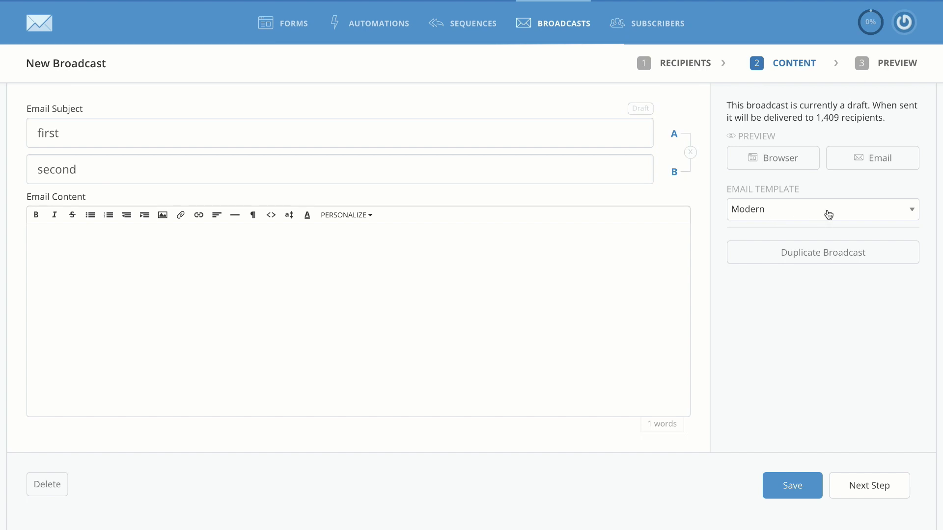